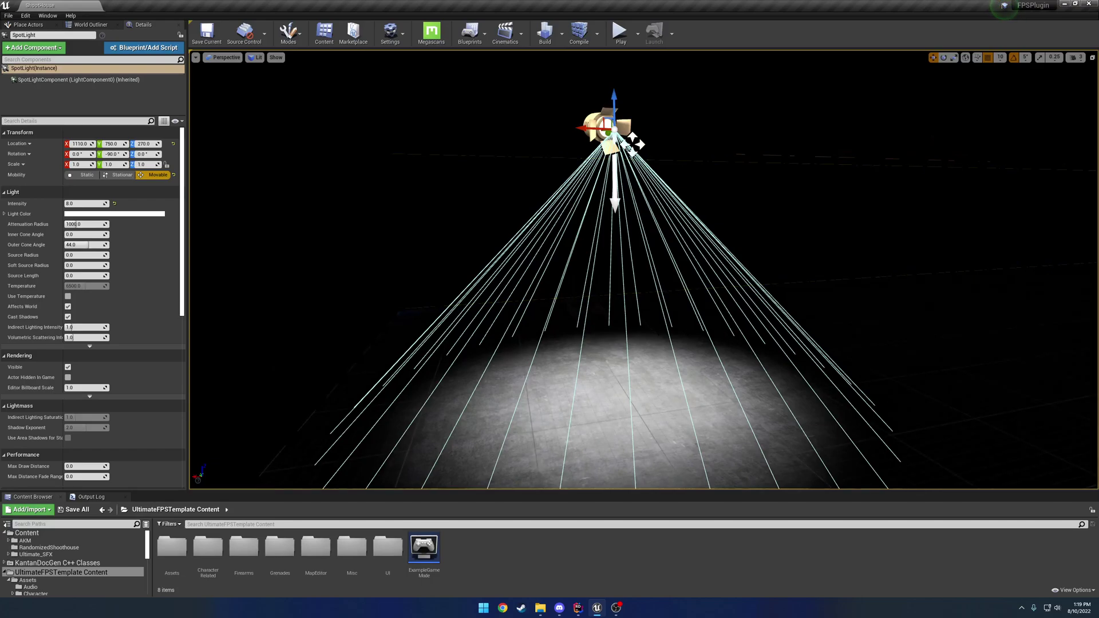
- Try an inner cone angle of about 45.4 and outer cone angles of about 54.4 and 48.4 on the spotlight, then reset both
mouse_move(574, 242)
right_mouse_down()
mouse_move(609, 248)
mouse_move(584, 241)
right_mouse_up()
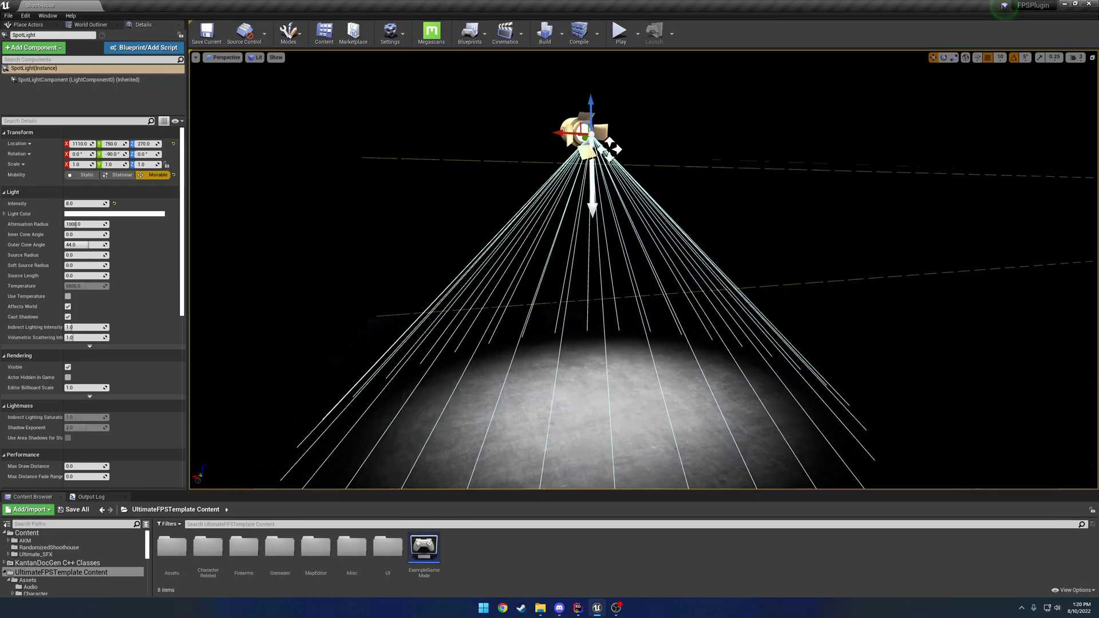
key("w")
right_click_drag(366, 263, 352, 306)
right_click_drag(496, 315, 497, 333)
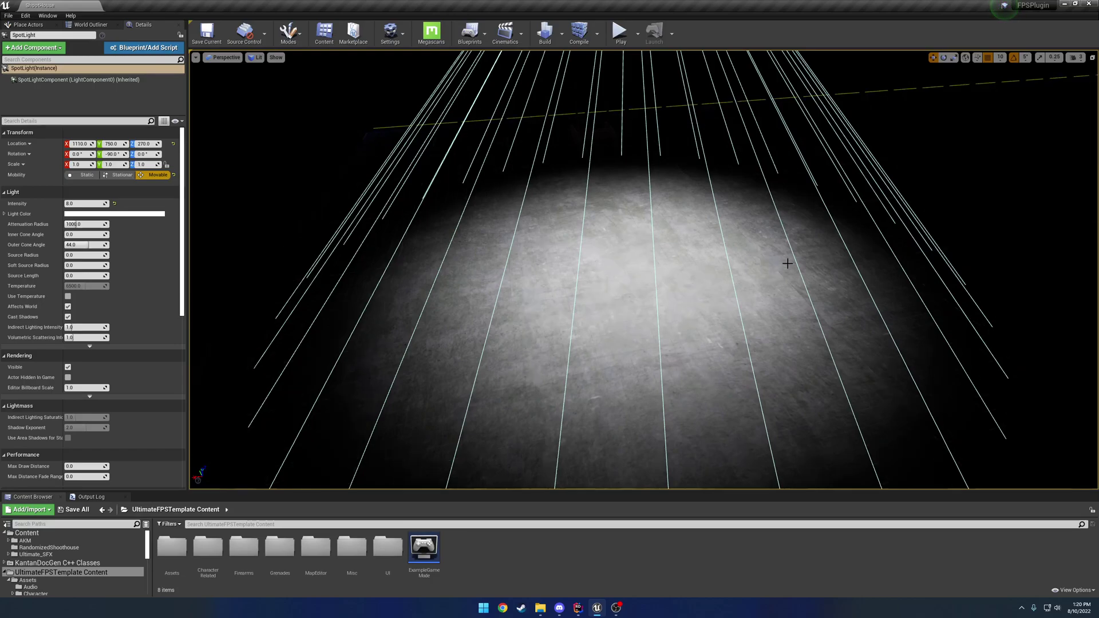
right_click_drag(835, 249, 893, 246)
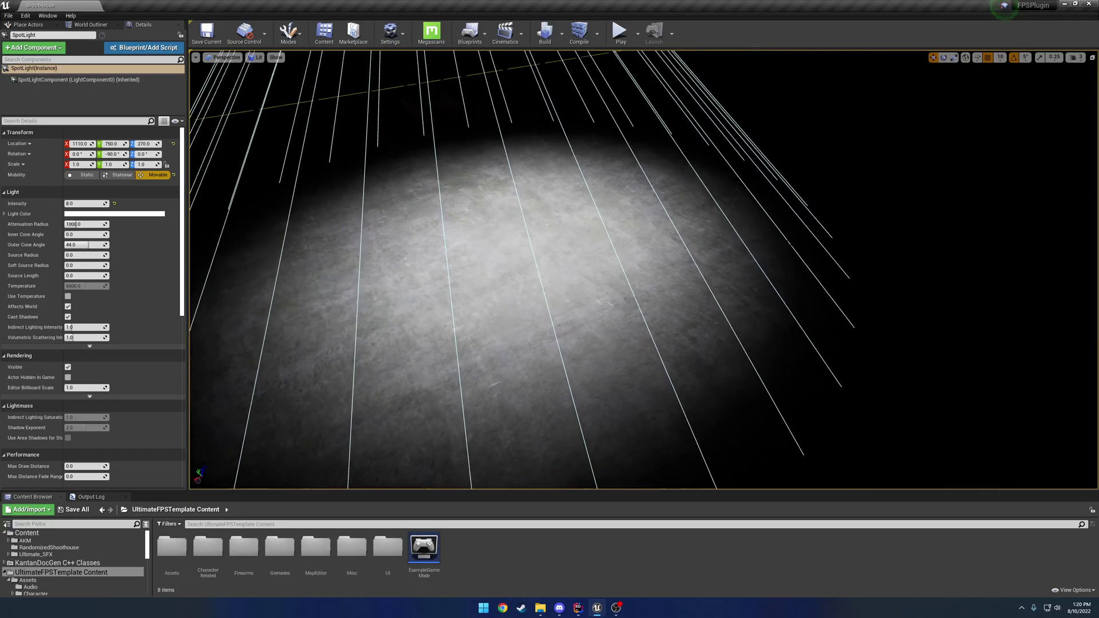
right_click_drag(689, 269, 647, 260)
left_click_drag(68, 235, 92, 235)
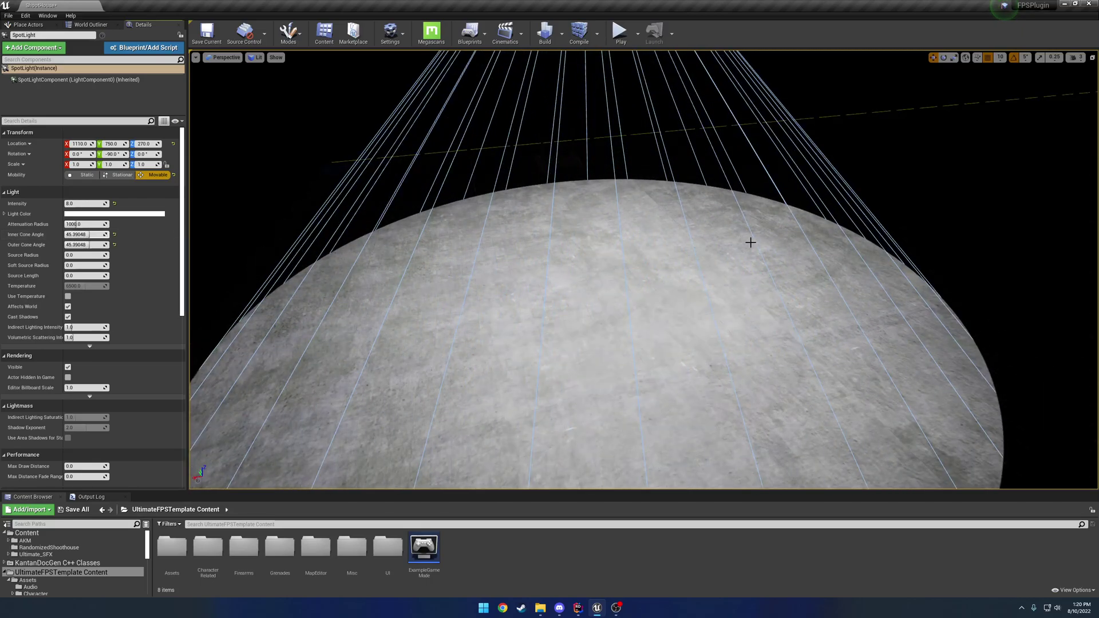
scroll(751, 242, "down", 6)
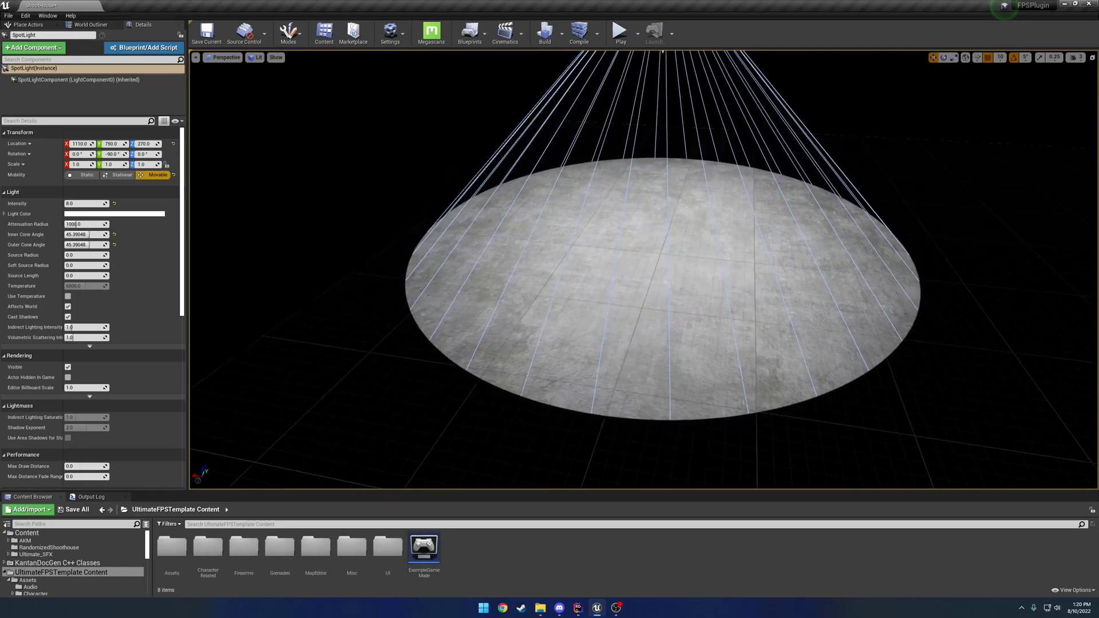
left_click_drag(86, 244, 95, 245)
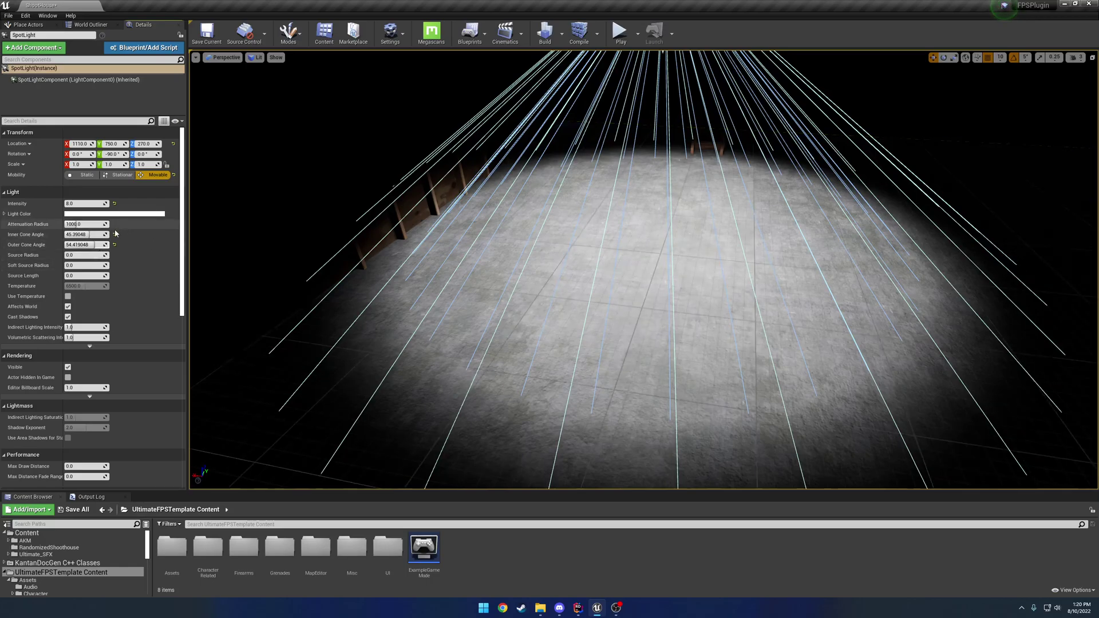
left_click_drag(93, 245, 79, 245)
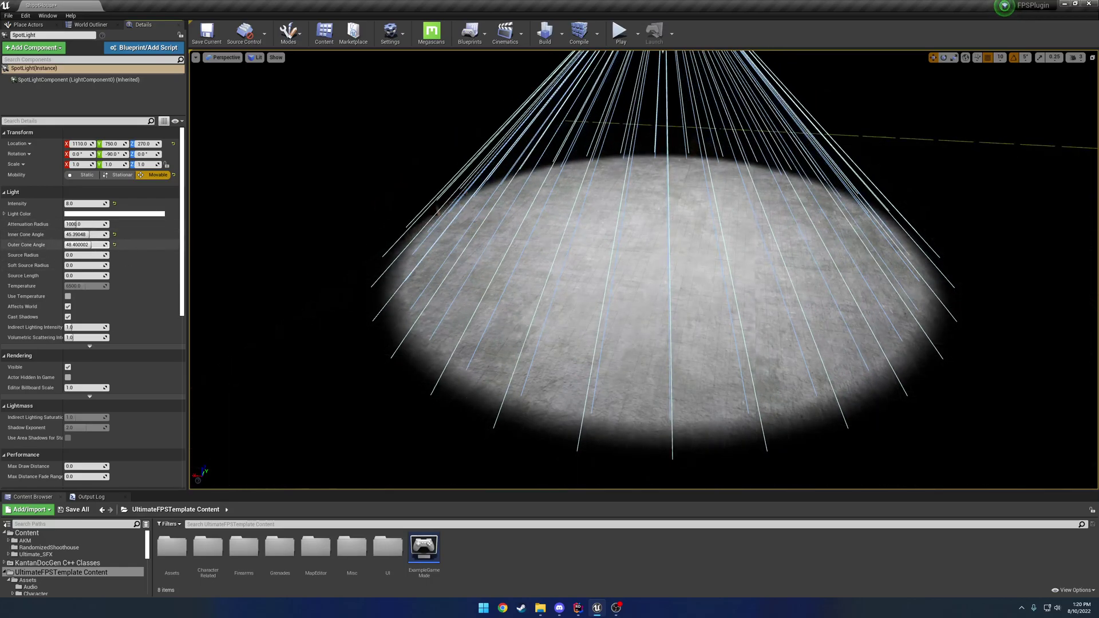
left_click(115, 234)
left_click(114, 245)
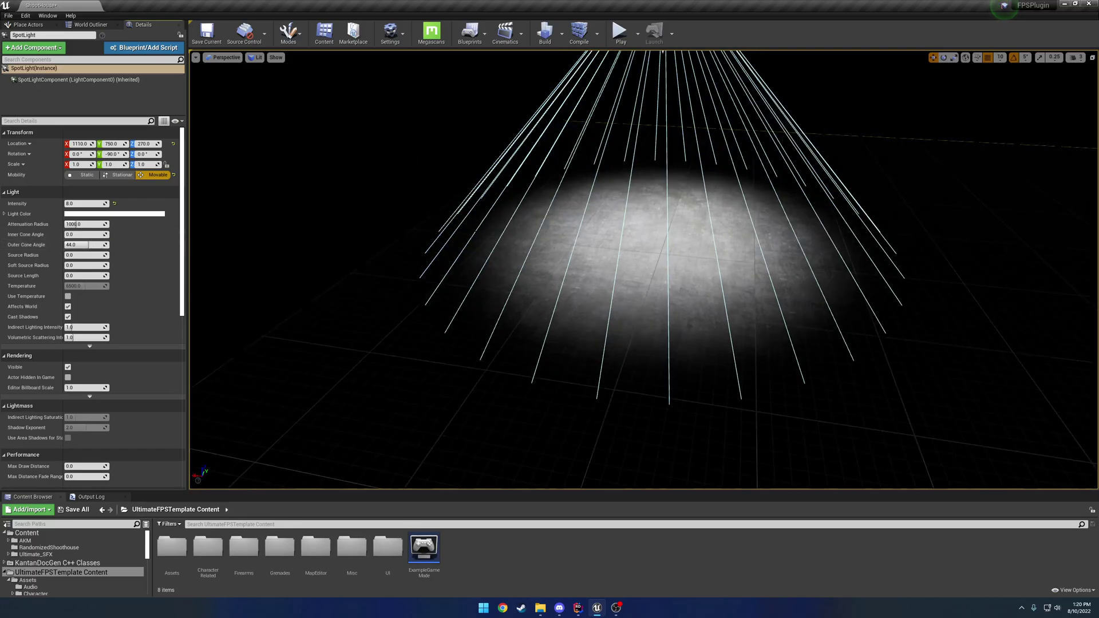
- Create a material named M_FlashlightFunction in the UltimateFPSTemplate Content folder
right_click_drag(515, 258, 590, 246)
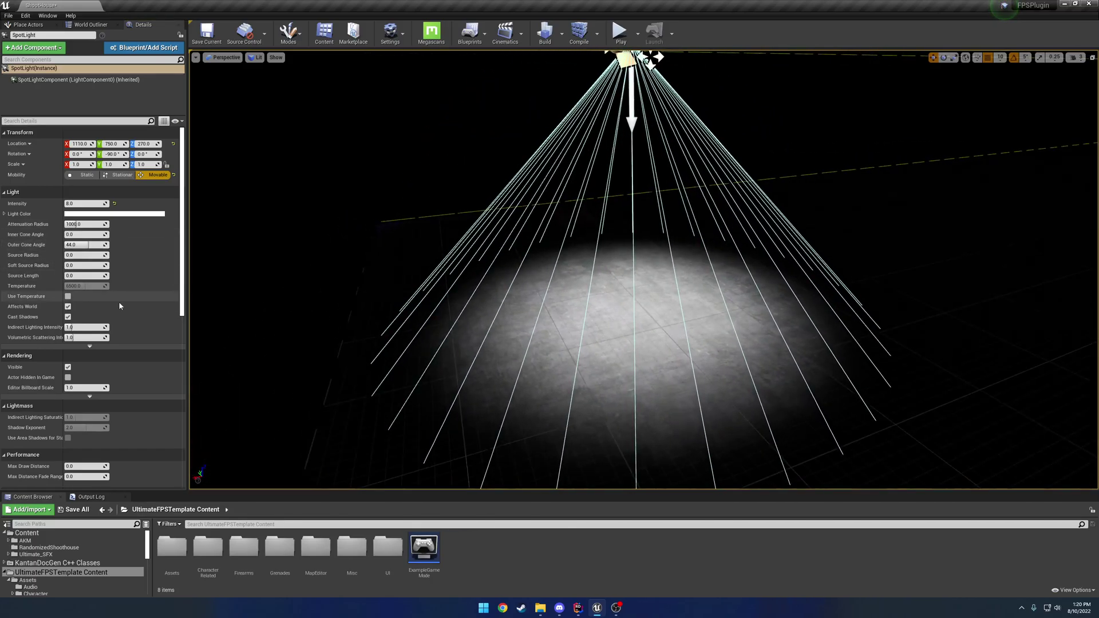
scroll(68, 415, "down", 5)
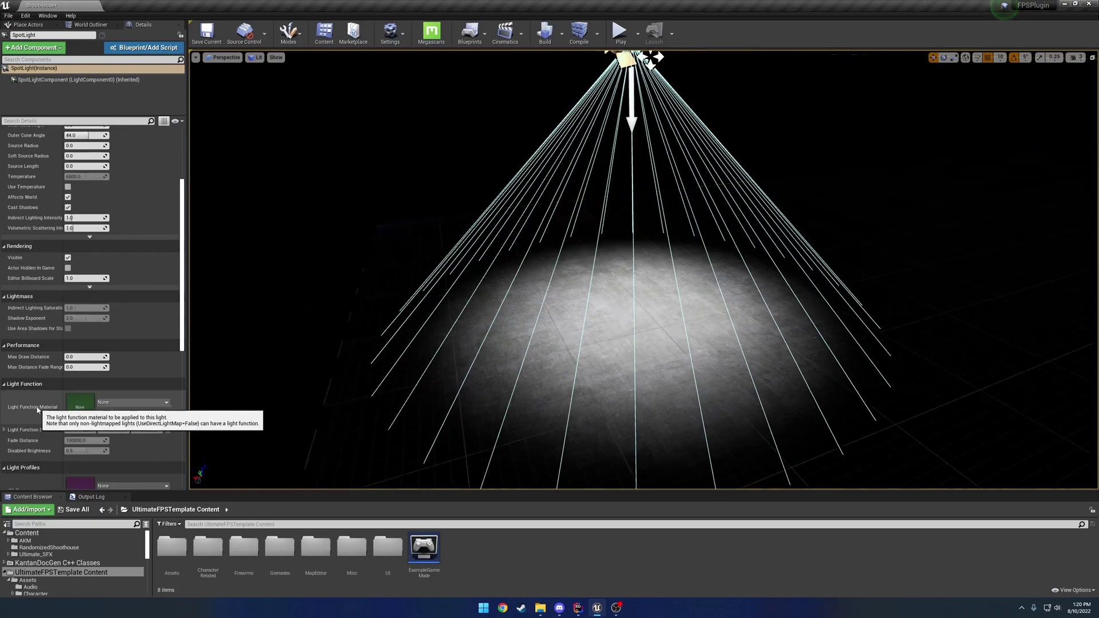
right_click(568, 547)
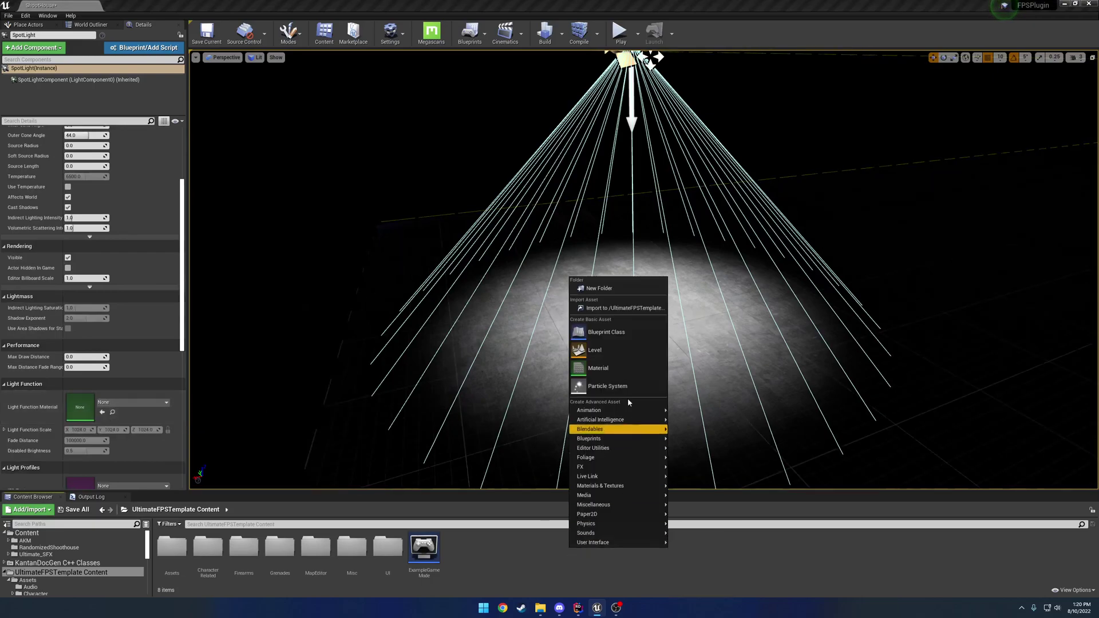
left_click(618, 369)
type("M")
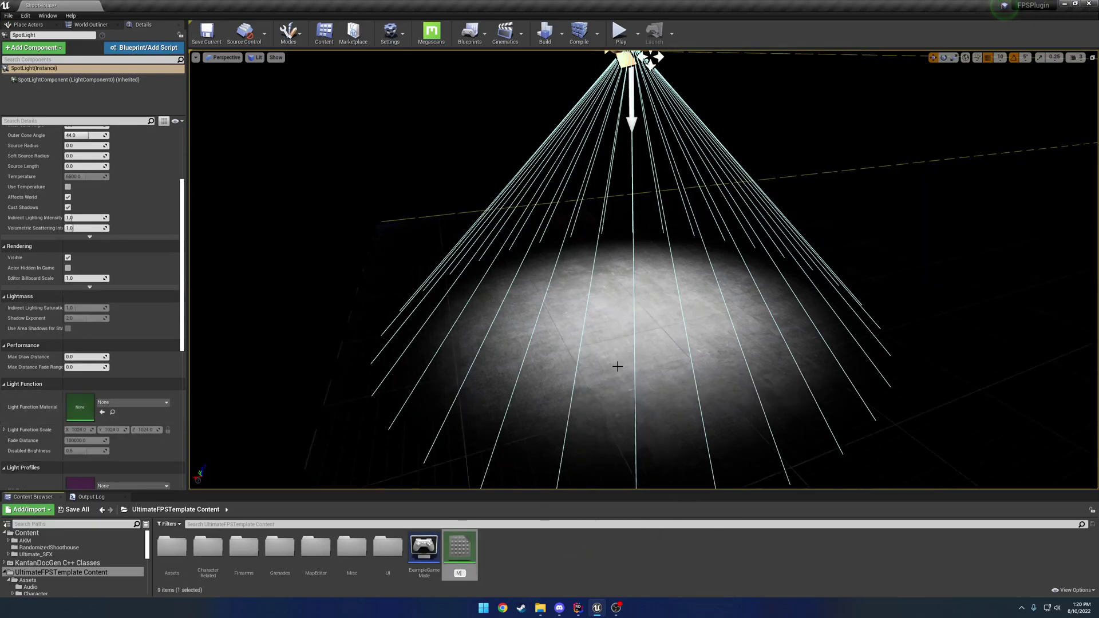
type("_FlashlightF")
key("BackSpace")
key("BackSpace")
key("BackSpace")
key("BackSpace")
type("lightFunction")
key("Return")
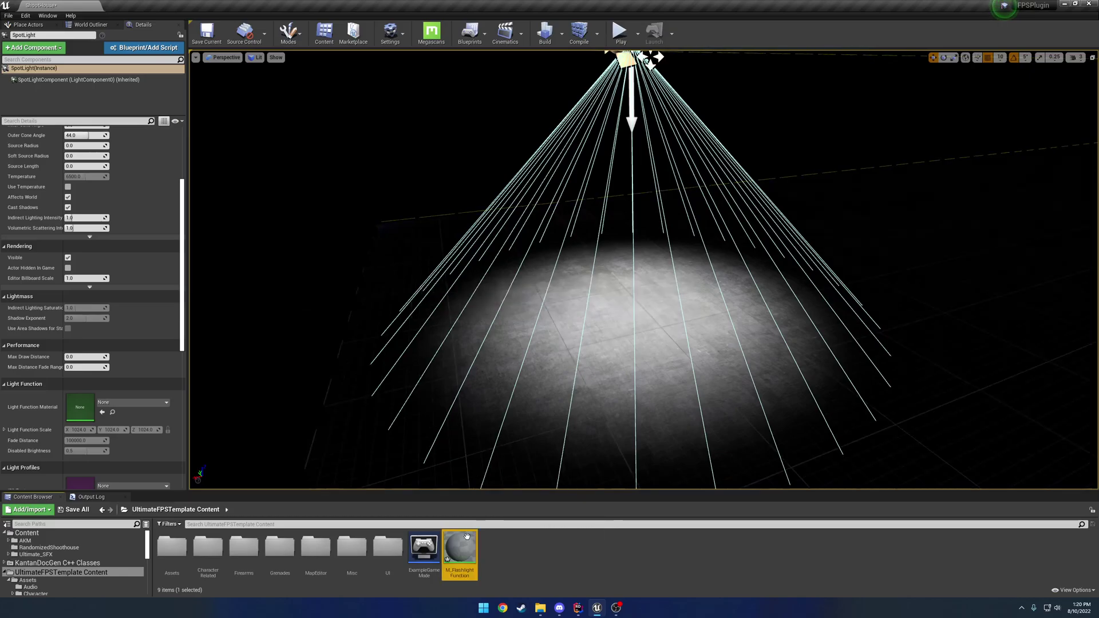
- Open M_FlashlightFunction, set its Material Domain to Light Function, and save the material
double_click(460, 550)
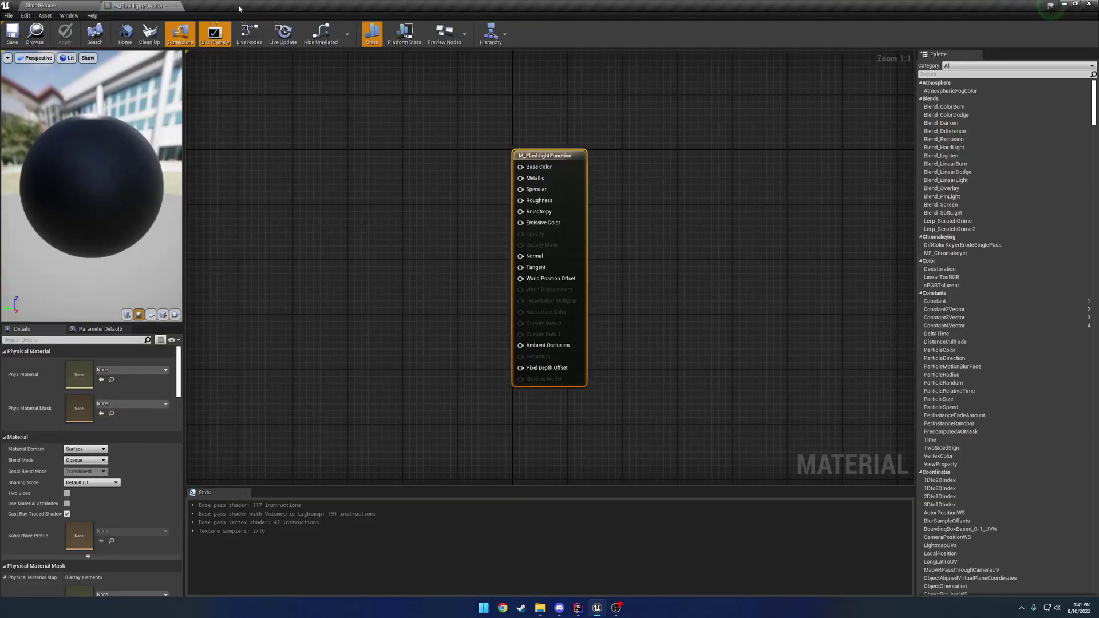
right_click_drag(261, 222, 338, 197)
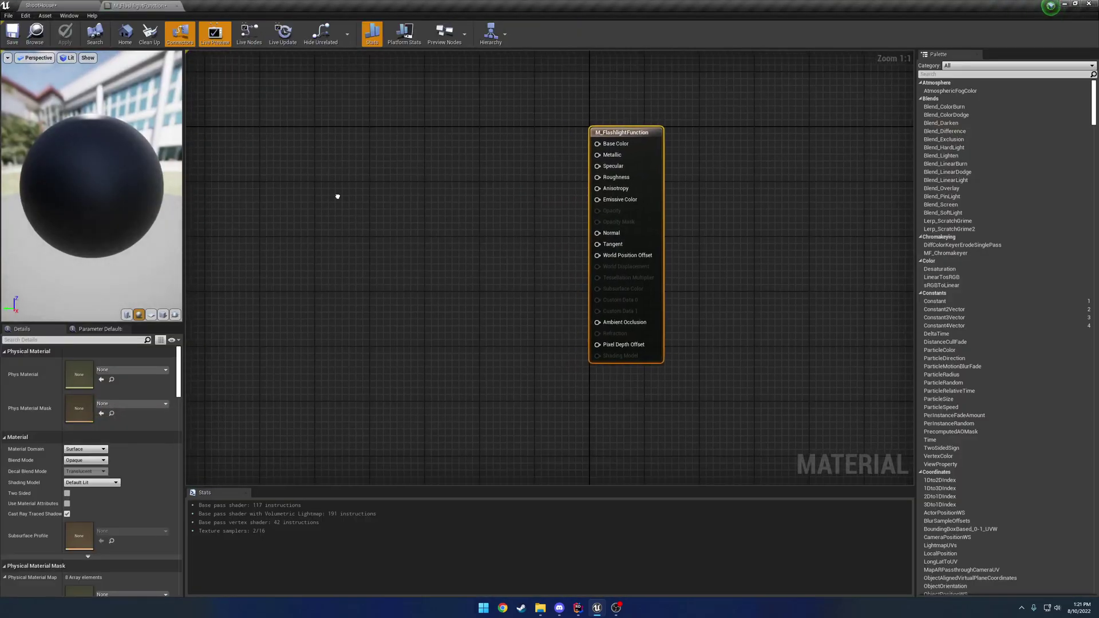
left_click(85, 449)
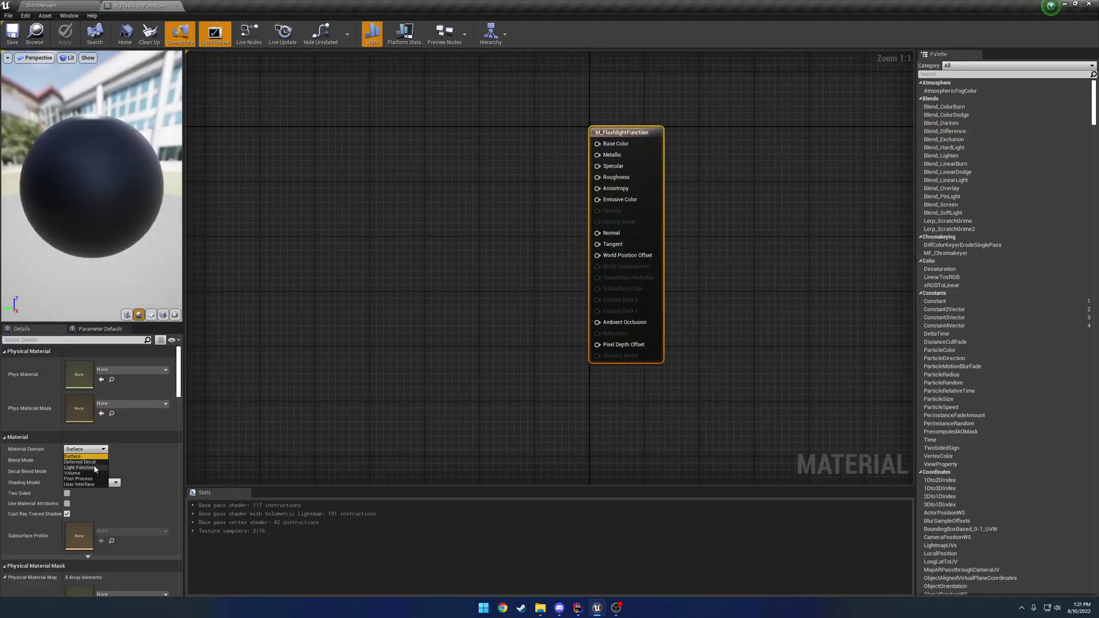
left_click(80, 476)
right_click_drag(440, 240, 539, 278)
left_click(12, 34)
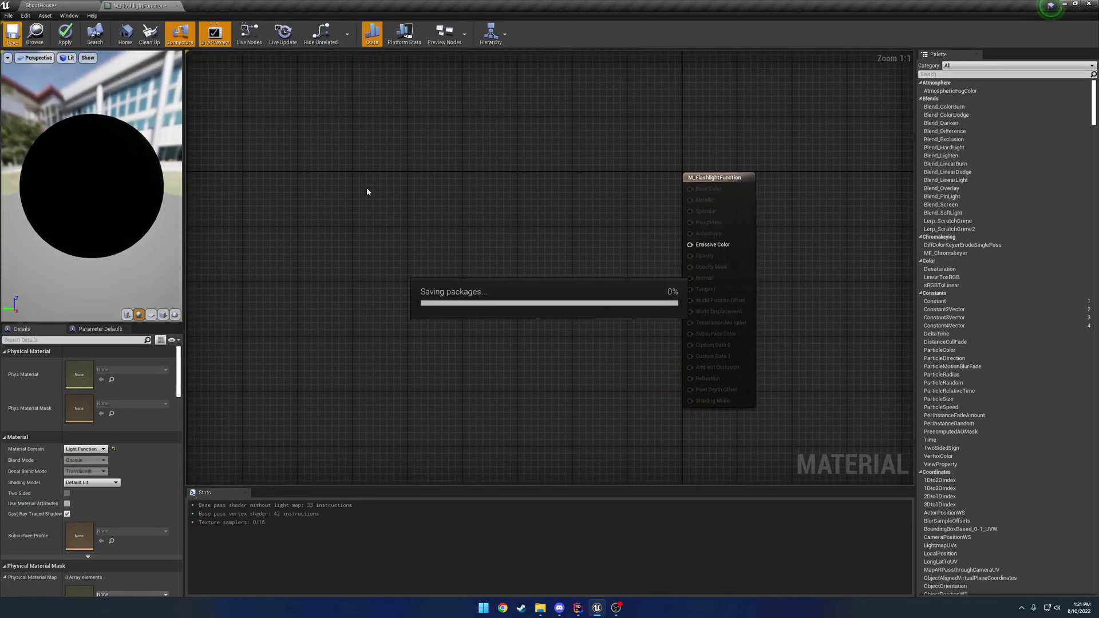
- Switch the material preview to a plane and orient it to face the camera
left_click(151, 314)
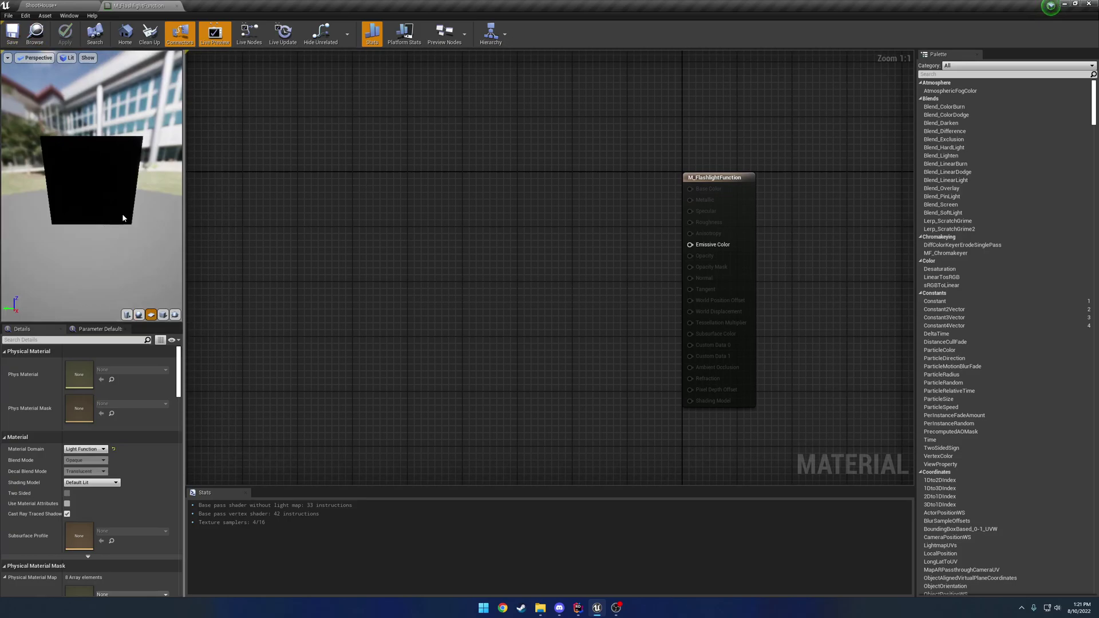
mouse_move(122, 215)
left_mouse_down()
mouse_move(148, 224)
mouse_move(137, 218)
left_mouse_up()
right_click_drag(123, 215, 150, 230)
left_click_drag(122, 215, 122, 210)
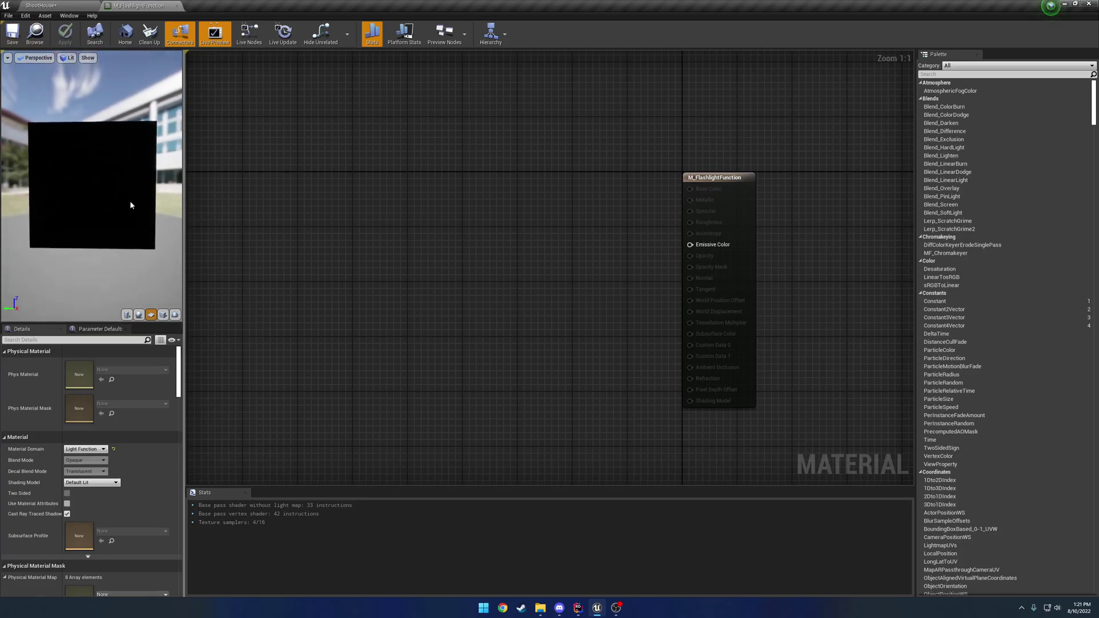
right_click_drag(449, 235, 487, 240)
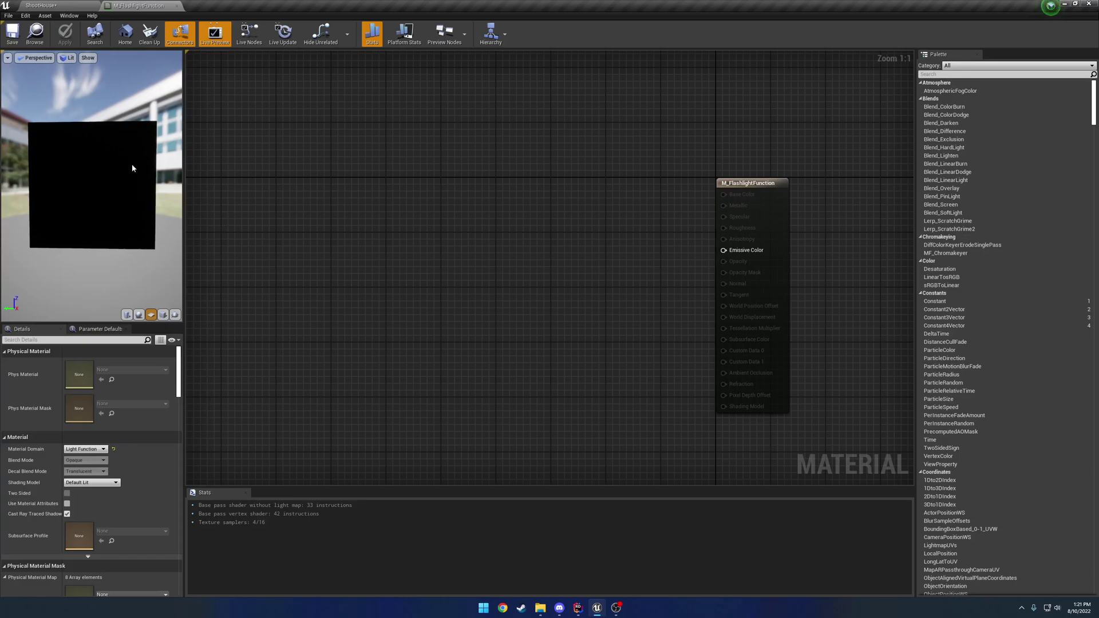
- Assign M_FlashlightFunction as the Light Function Material of the spotlight in the level
left_click(40, 5)
left_click(115, 403)
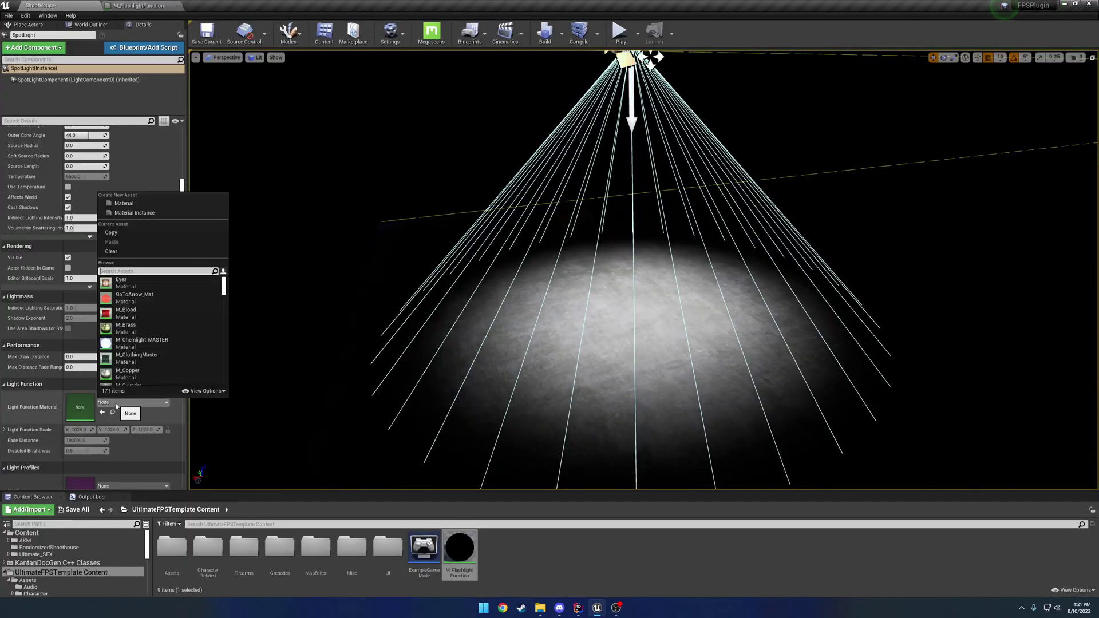
type("flashl")
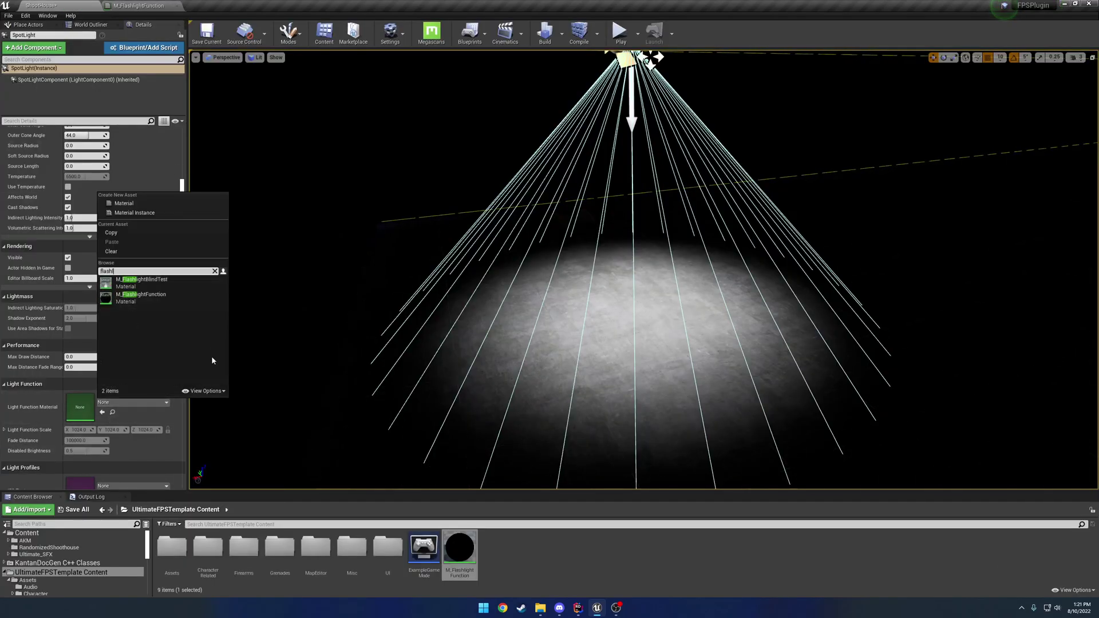
left_click(144, 296)
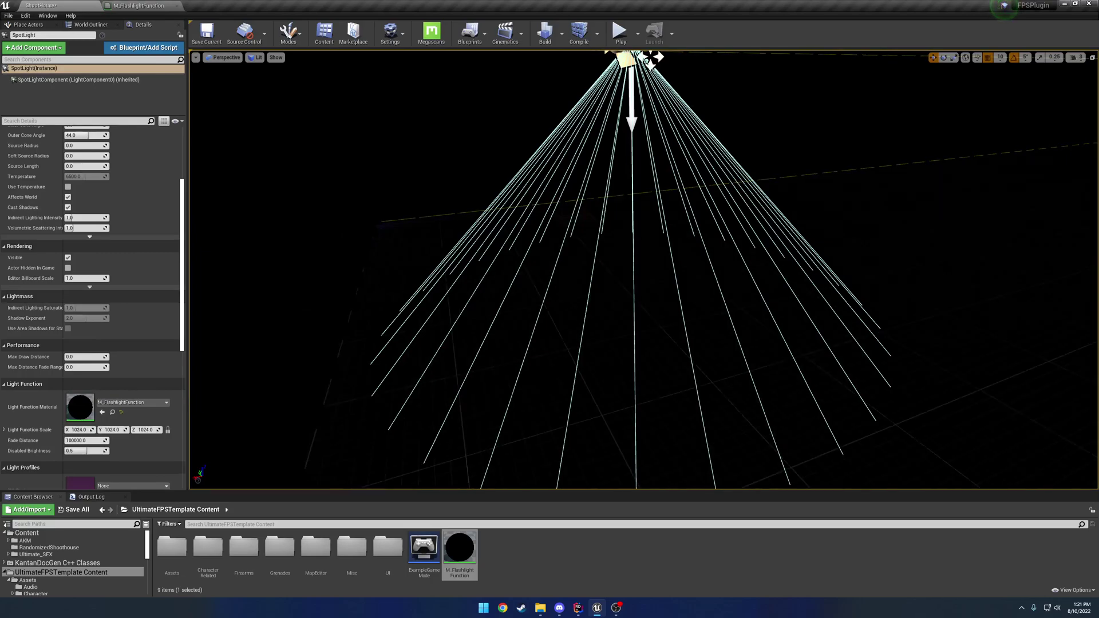
- Add a RadialGradientExponential node to the M_FlashlightFunction graph and connect its output to Emissive Color
left_click(139, 5)
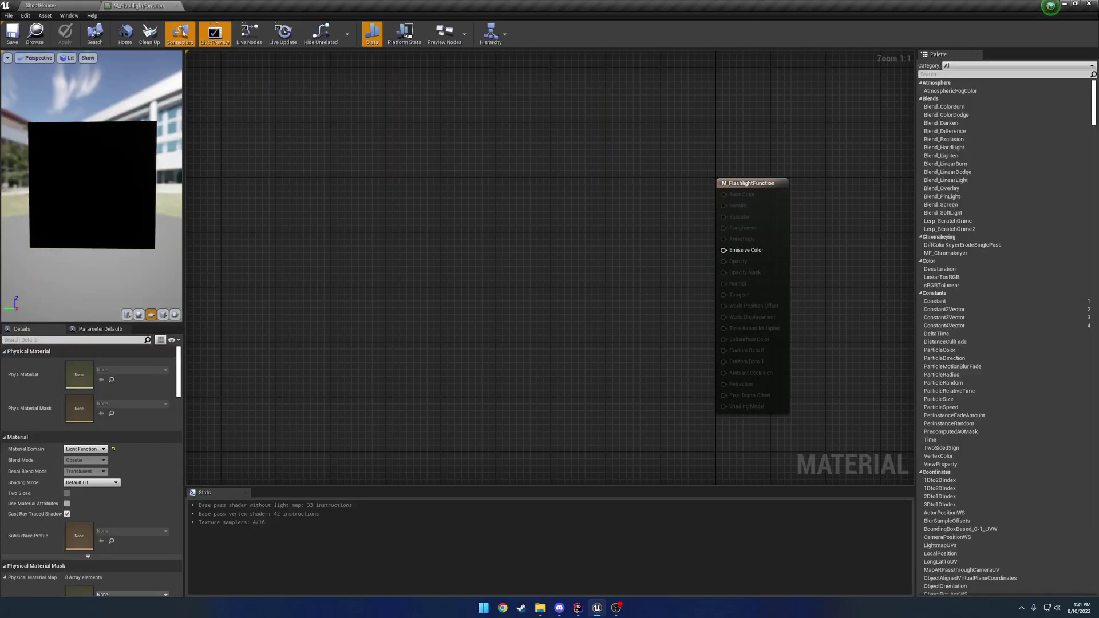
right_click(478, 253)
type("raei")
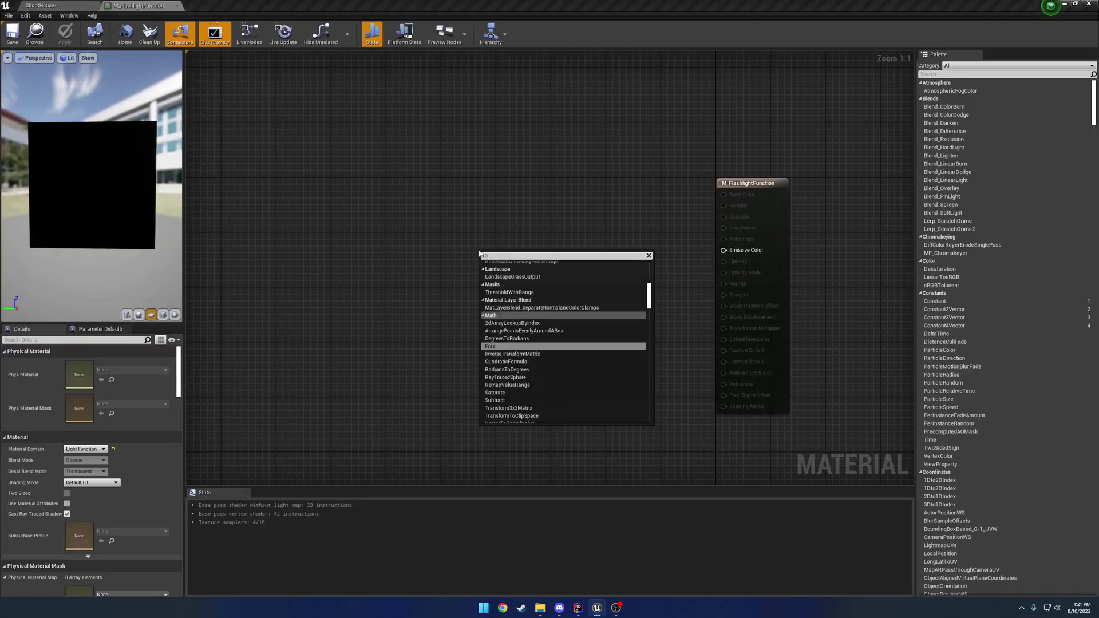
key("BackSpace")
key("BackSpace")
type("dial")
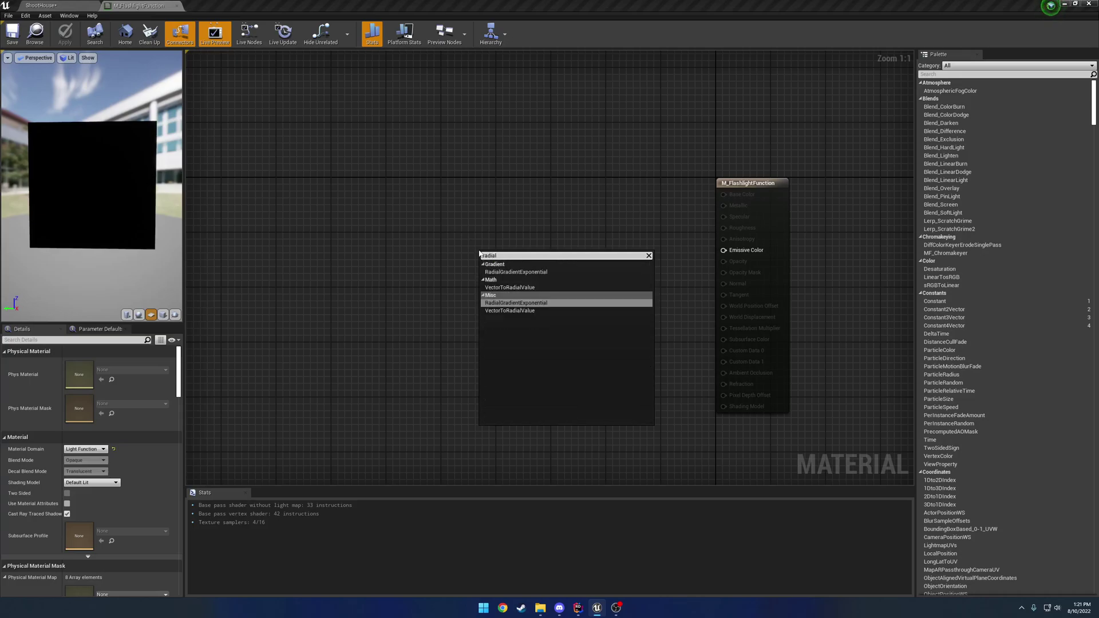
key("Return")
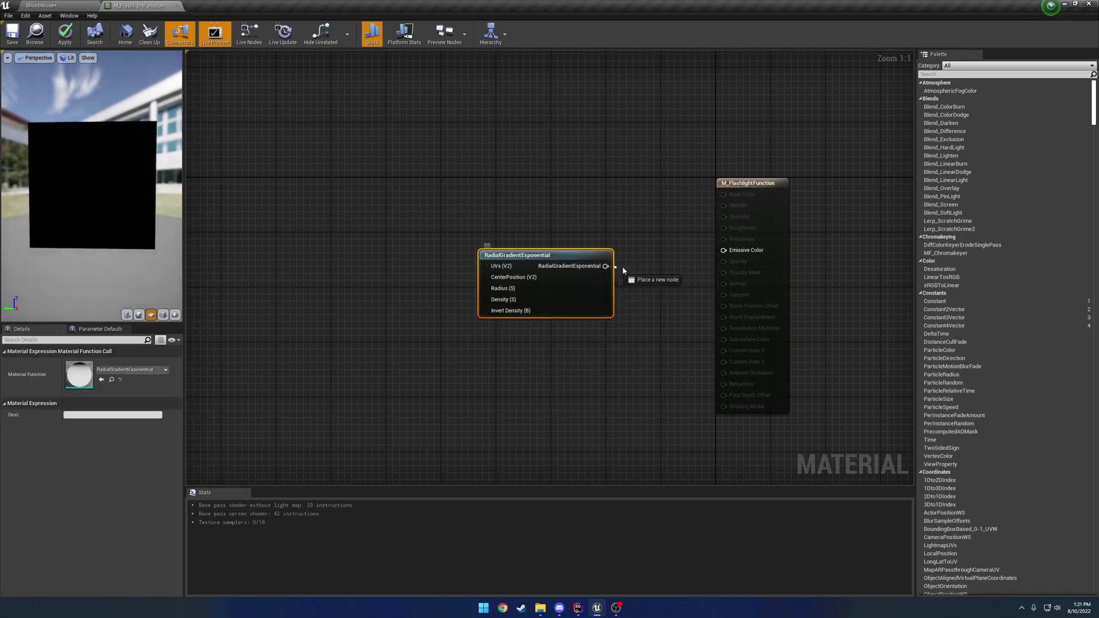
left_click_drag(745, 253, 745, 253)
left_click_drag(581, 282, 592, 266)
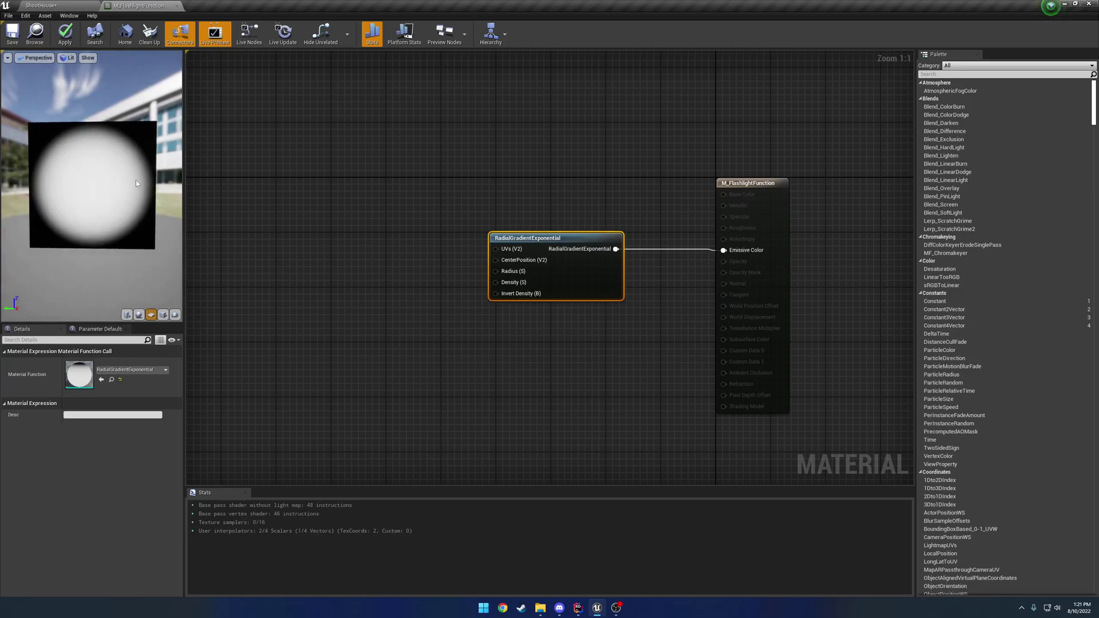
- Save the material and check the spotlight's light pool in the level before returning to the material graph
left_click(12, 31)
left_click(41, 5)
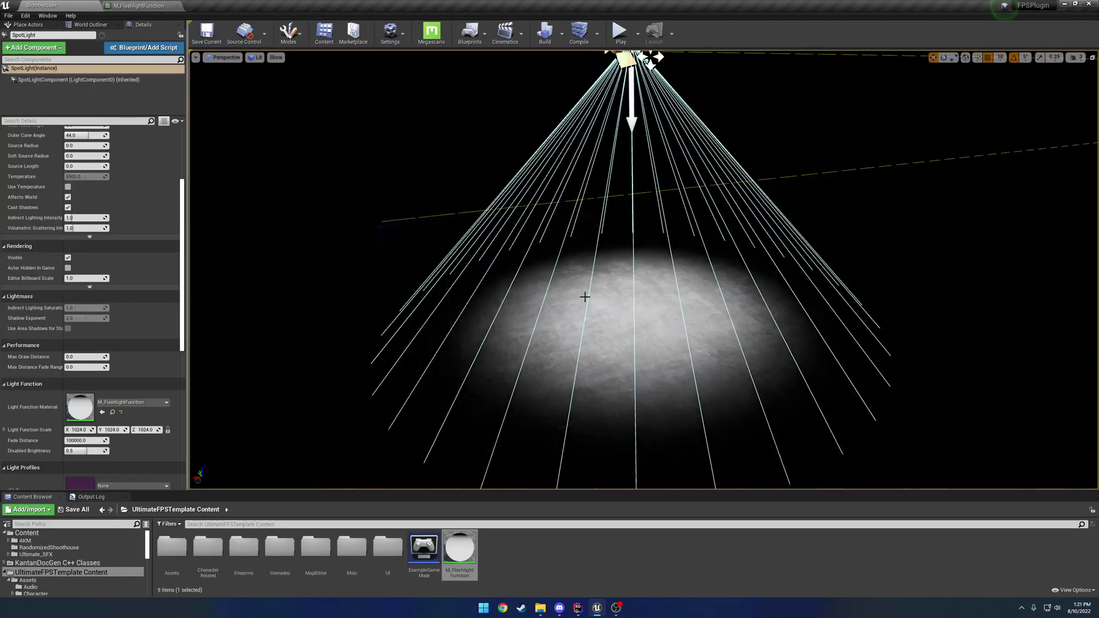
left_click(139, 6)
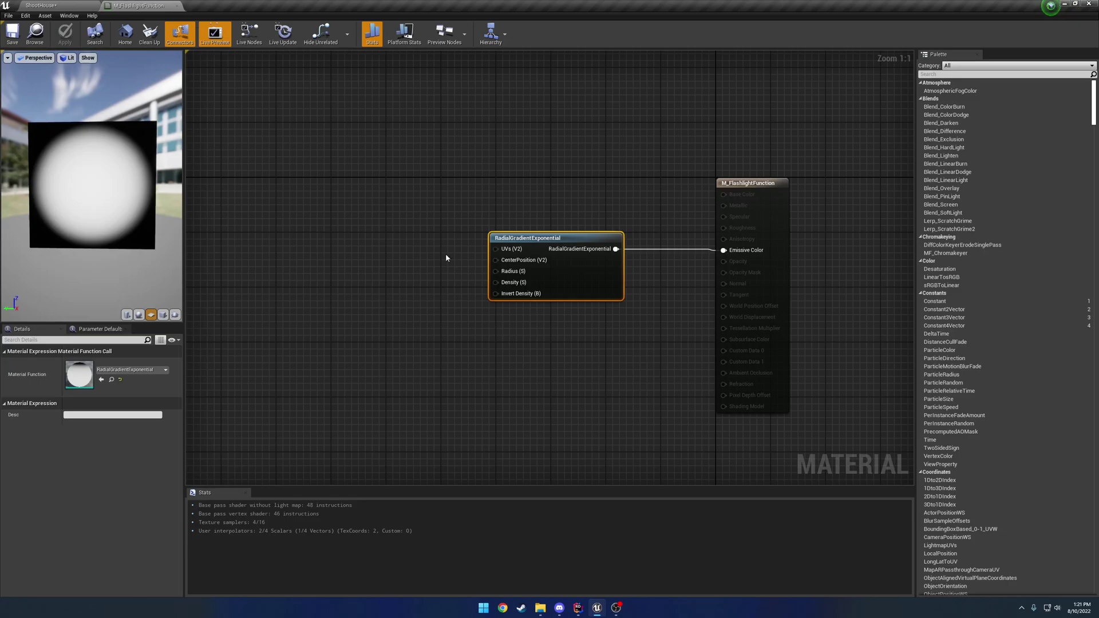
- Move the RadialGradientExponential node away from the material output, add a Constant node, and connect it to the Radius input
right_click_drag(541, 277, 588, 269)
left_click_drag(587, 269, 488, 275)
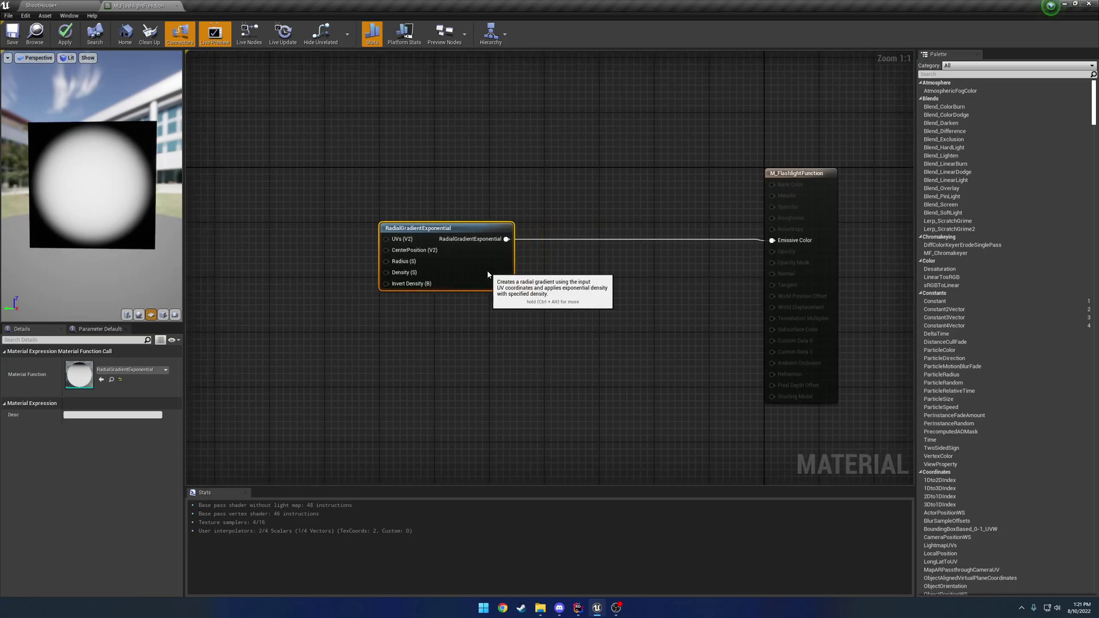
right_click_drag(488, 274, 630, 269)
left_click(430, 259)
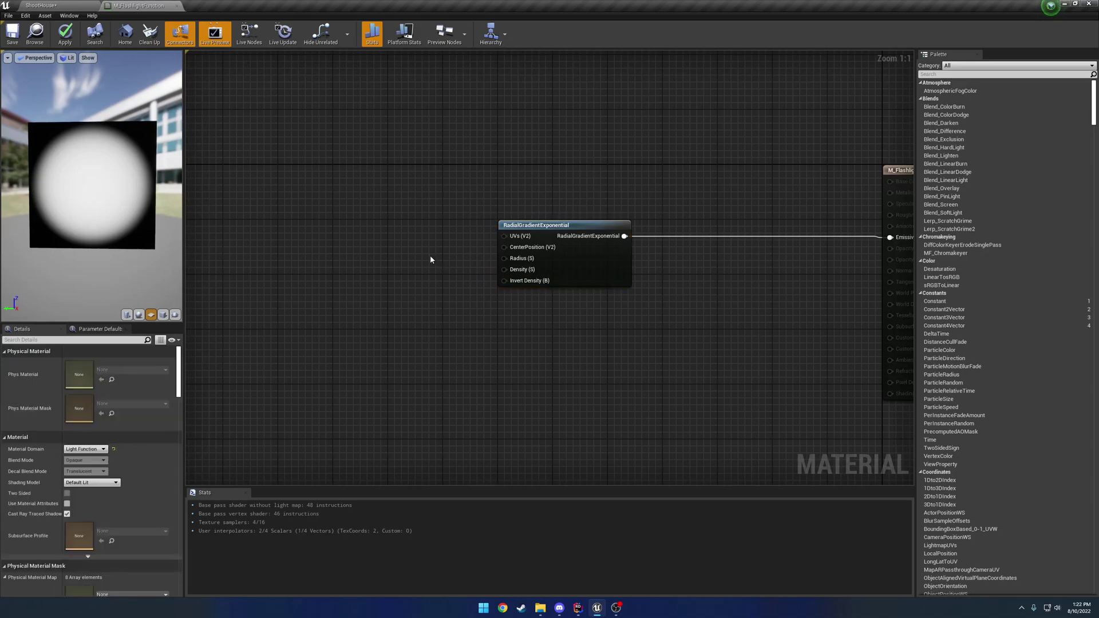
left_click(431, 260)
left_click_drag(441, 271, 505, 258)
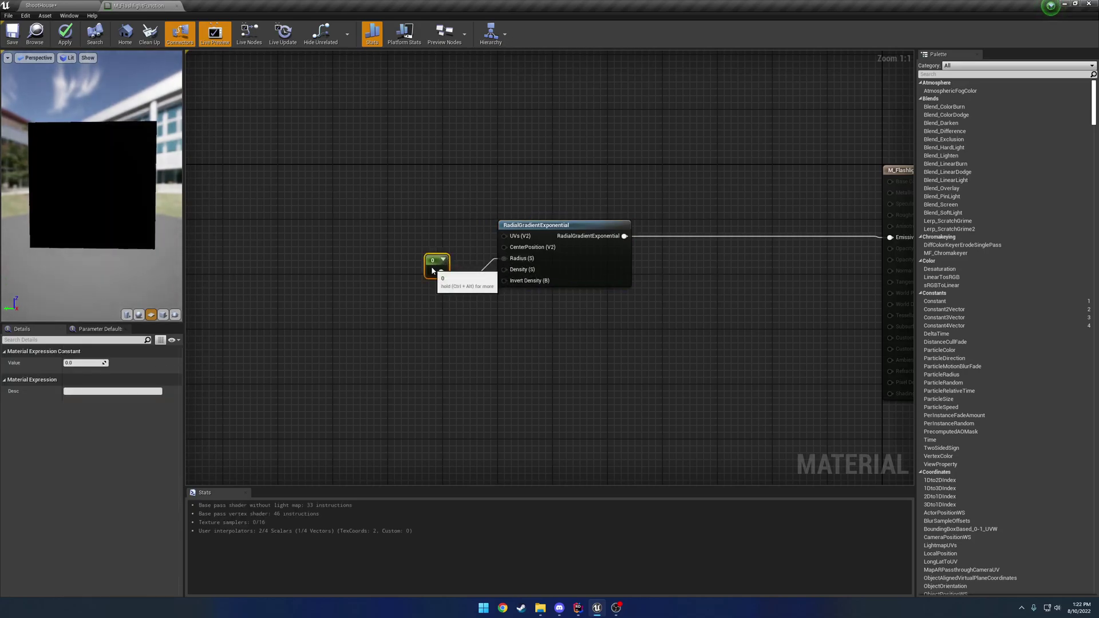
left_click_drag(432, 270, 436, 256)
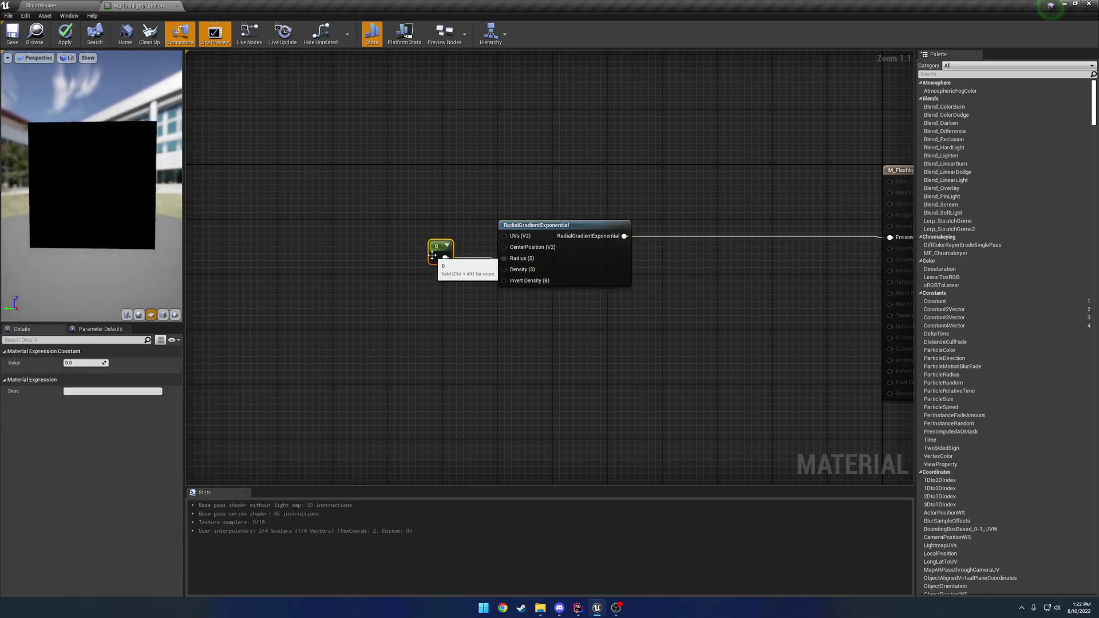
key("1")
left_click(409, 296)
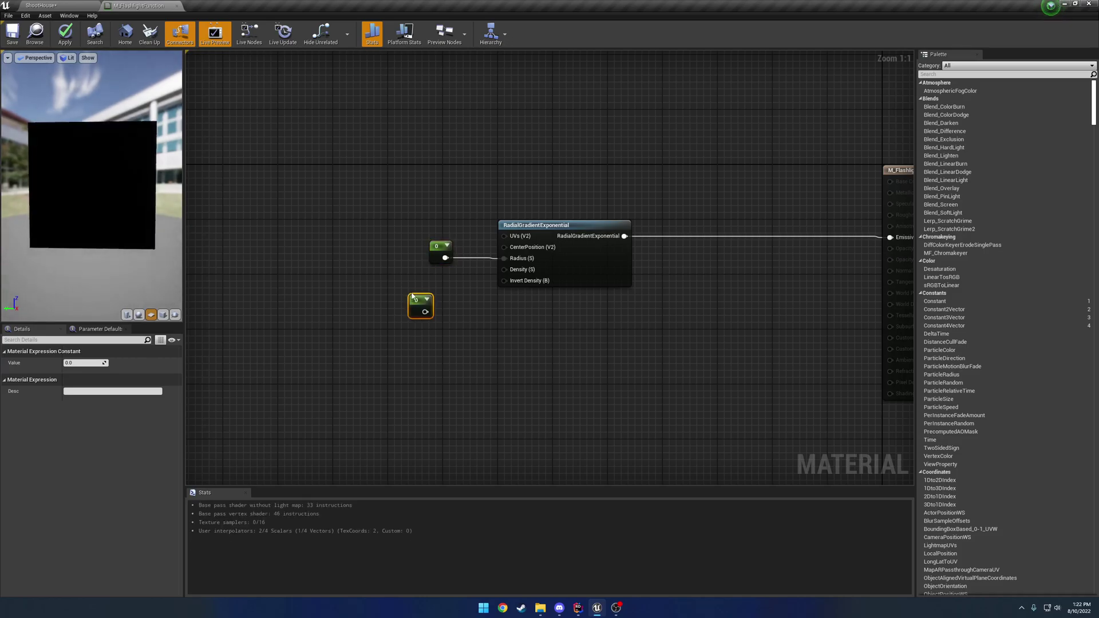
key("Delete")
- Set the Radius constant to 0.25, save the material and check the spotlight's light pool in the level
left_click(439, 251)
left_click(80, 363)
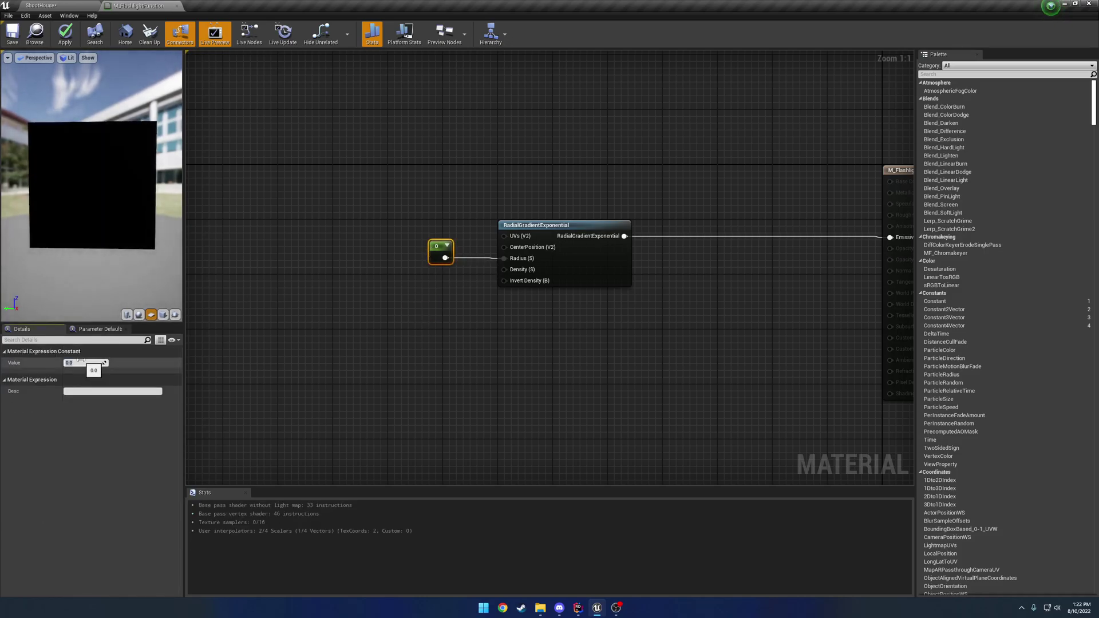
type("0.25")
key("Return")
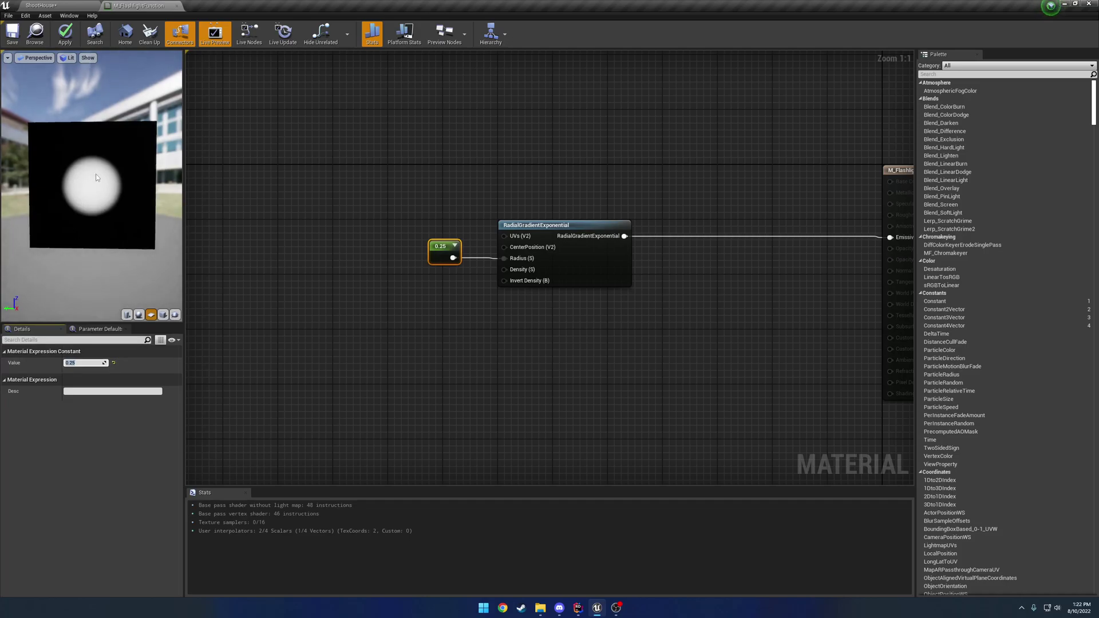
left_click(12, 36)
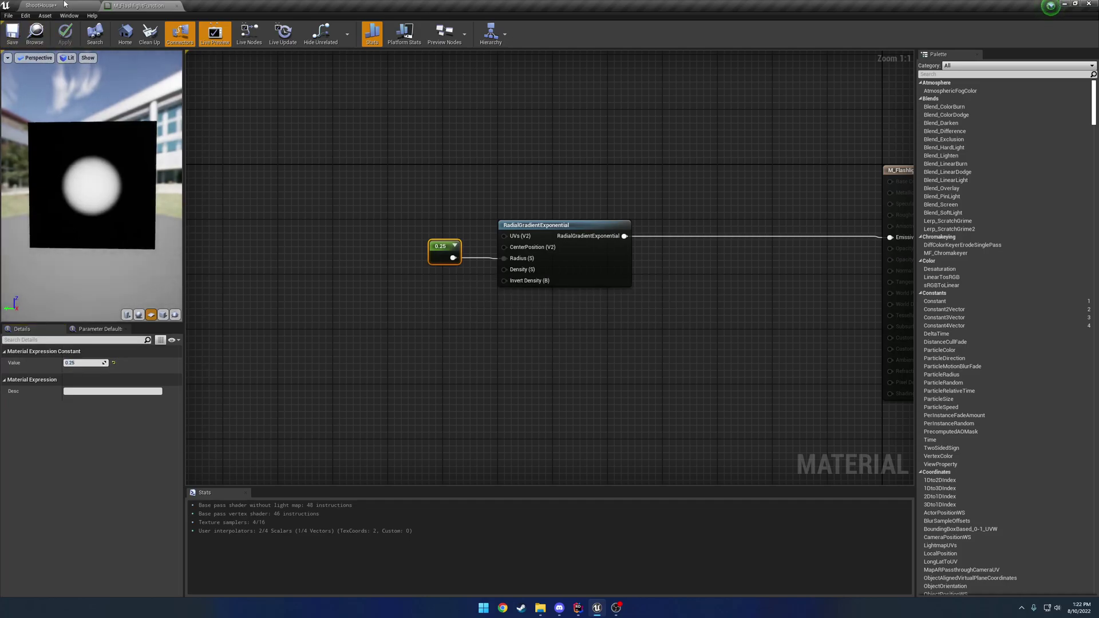
left_click(44, 6)
mouse_move(626, 276)
right_mouse_down()
mouse_move(658, 284)
mouse_move(626, 275)
right_mouse_up()
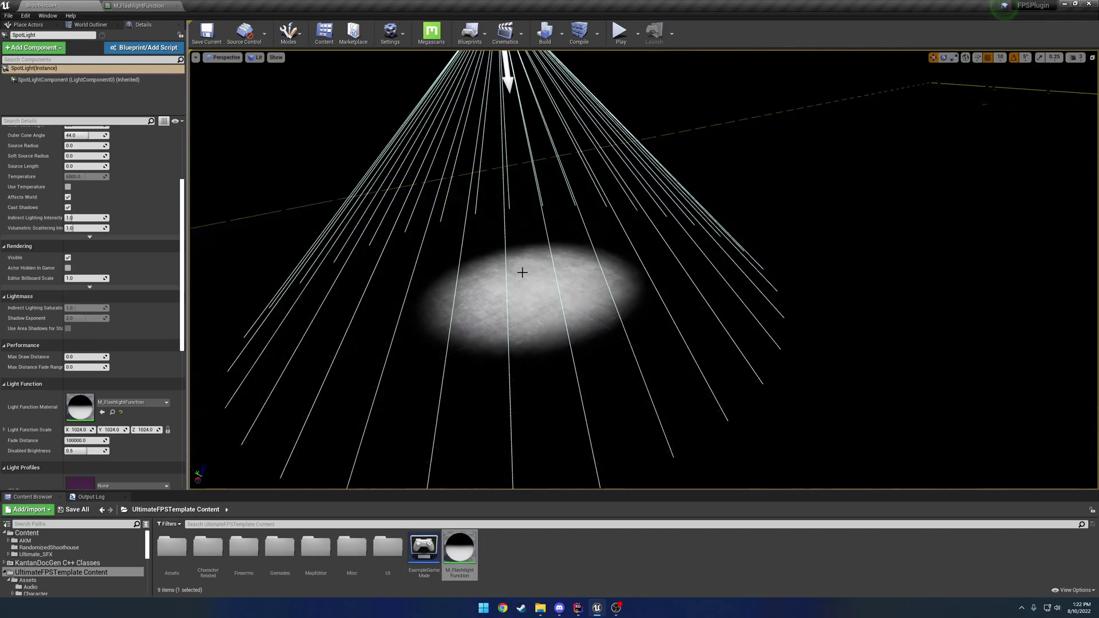
- Try a wider Inner Cone Angle of about 40 on the spotlight, and reset its inner and outer cone angles to default
left_click(140, 6)
left_click(40, 6)
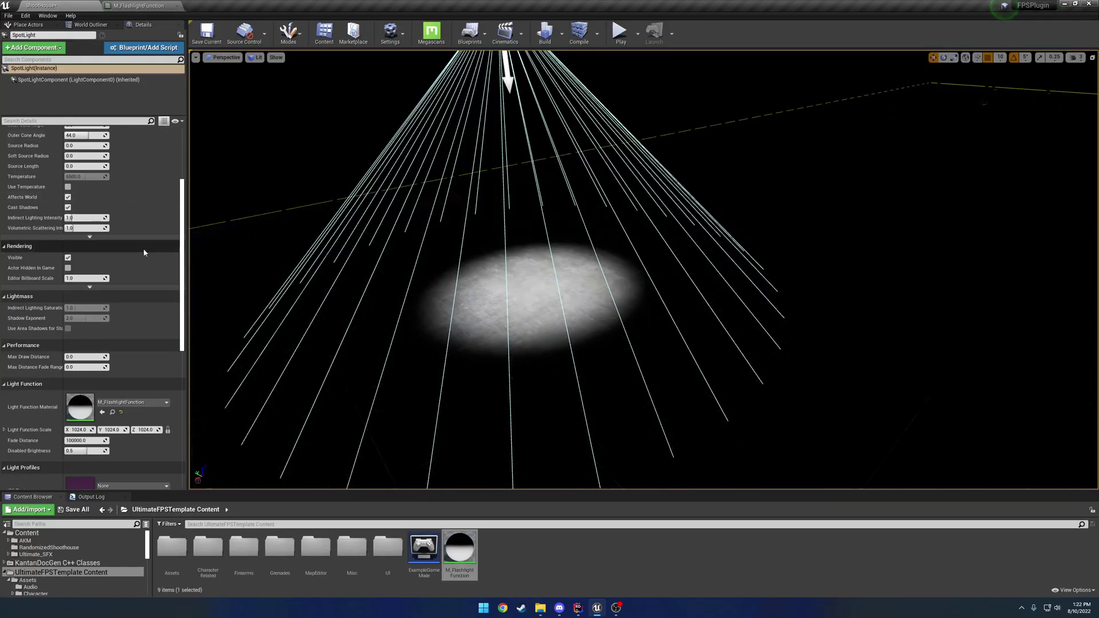
scroll(152, 258, "up", 5)
left_click_drag(84, 235, 112, 234)
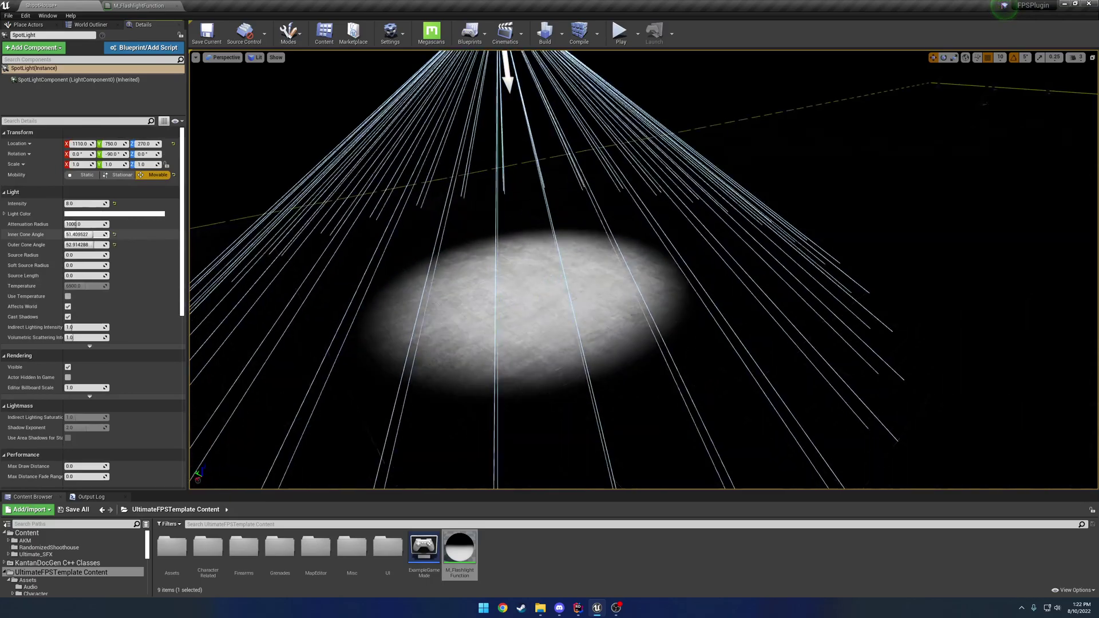
left_click(115, 234)
left_click(115, 244)
- Add a second Constant node to the material graph, connect it to the gradient's Density input and set it to 1
left_click(139, 5)
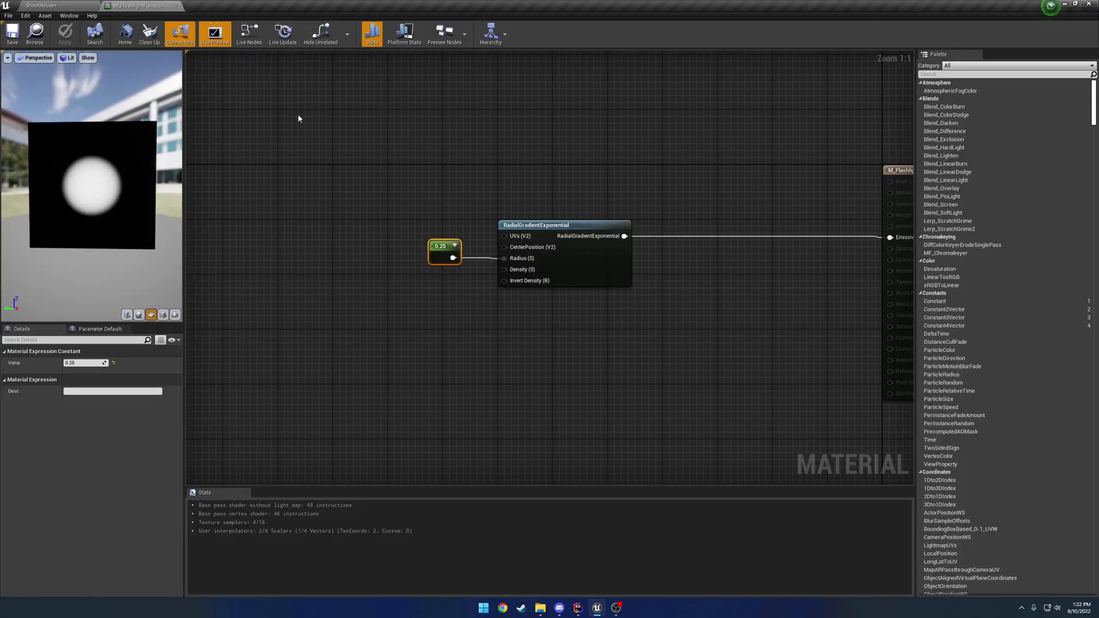
right_click_drag(474, 283, 501, 284)
left_click(455, 277)
left_click_drag(472, 286, 531, 271)
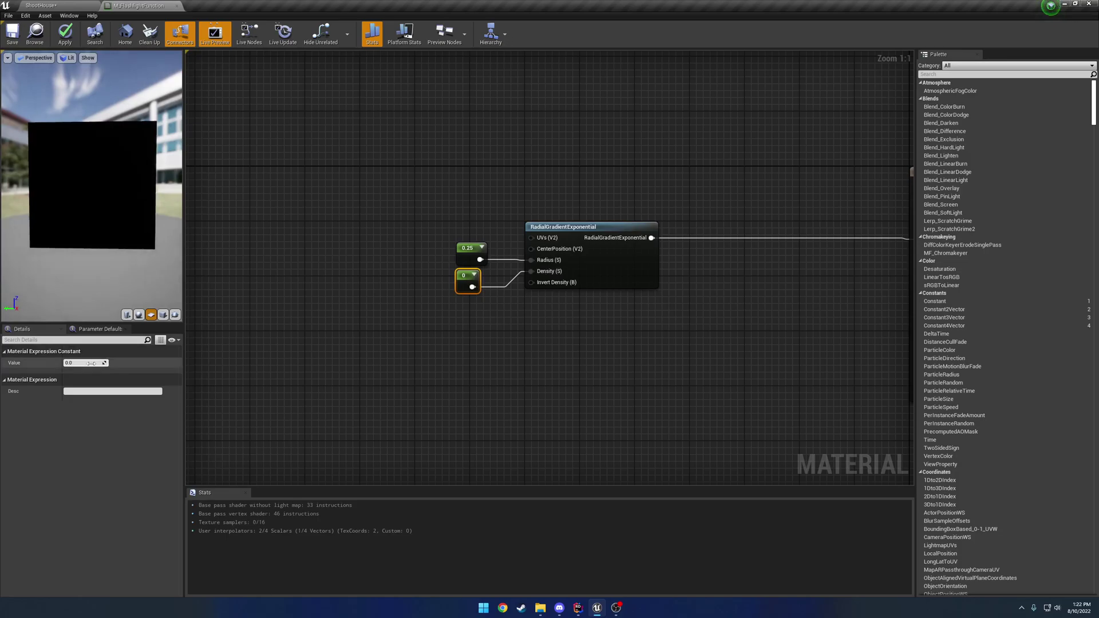
type("1")
key("Return")
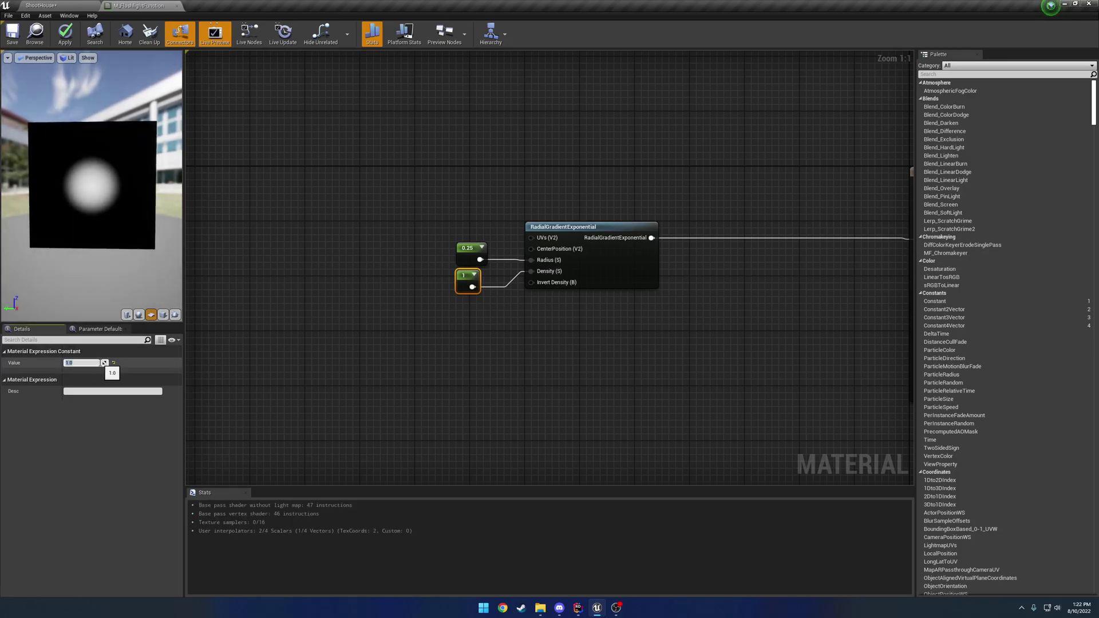
- Try a Density constant of 0.5, saving the material and checking the light pool in the level
type("0.5")
key("Return")
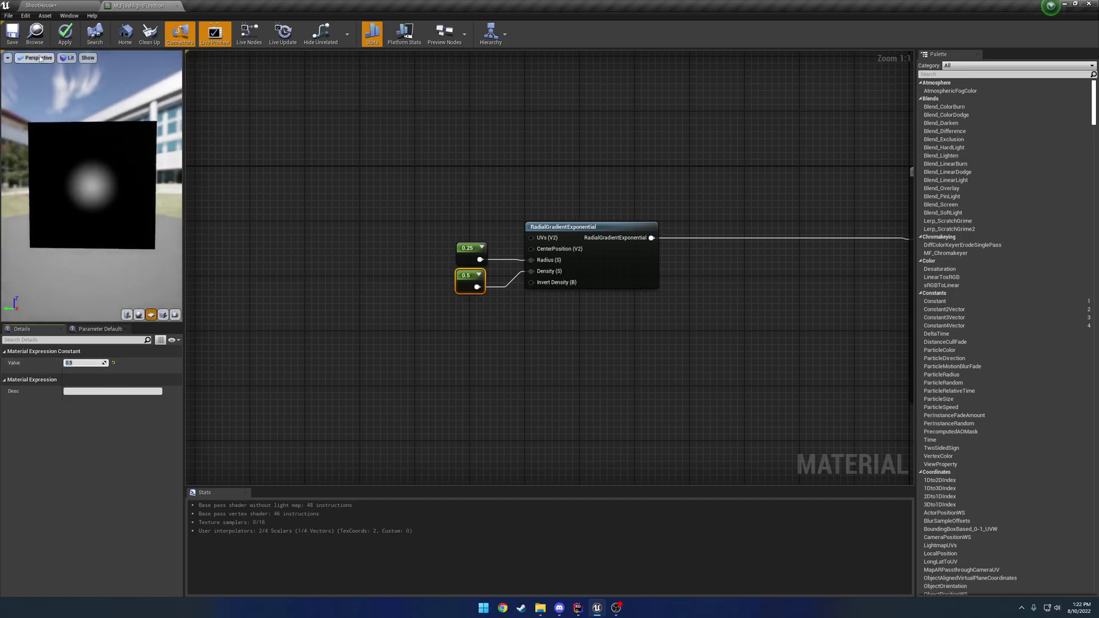
left_click(12, 32)
left_click(70, 4)
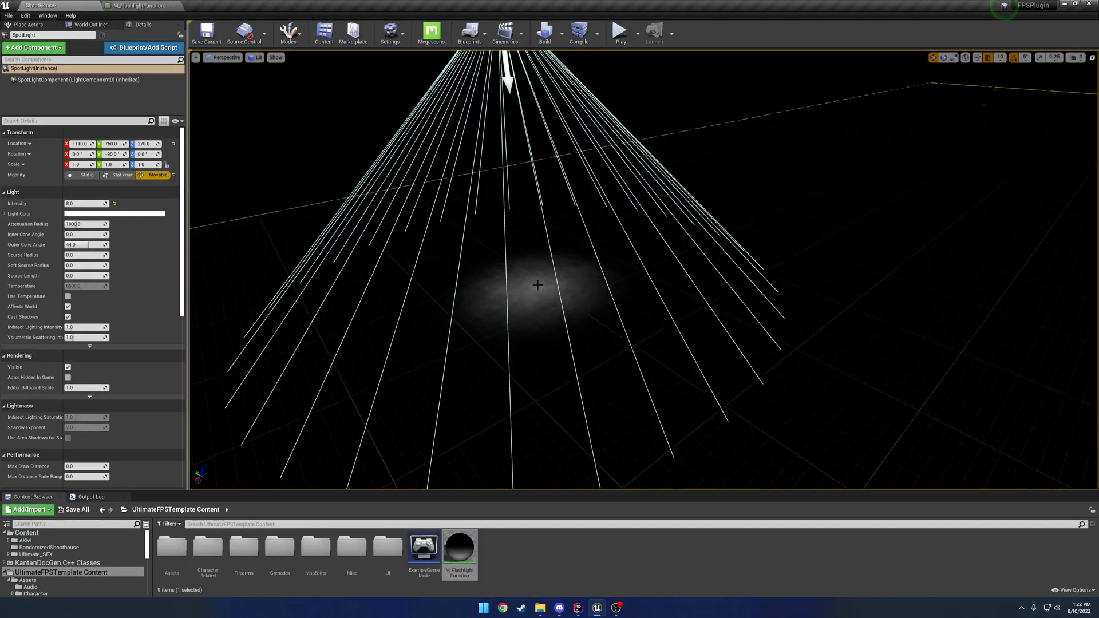
left_click(140, 5)
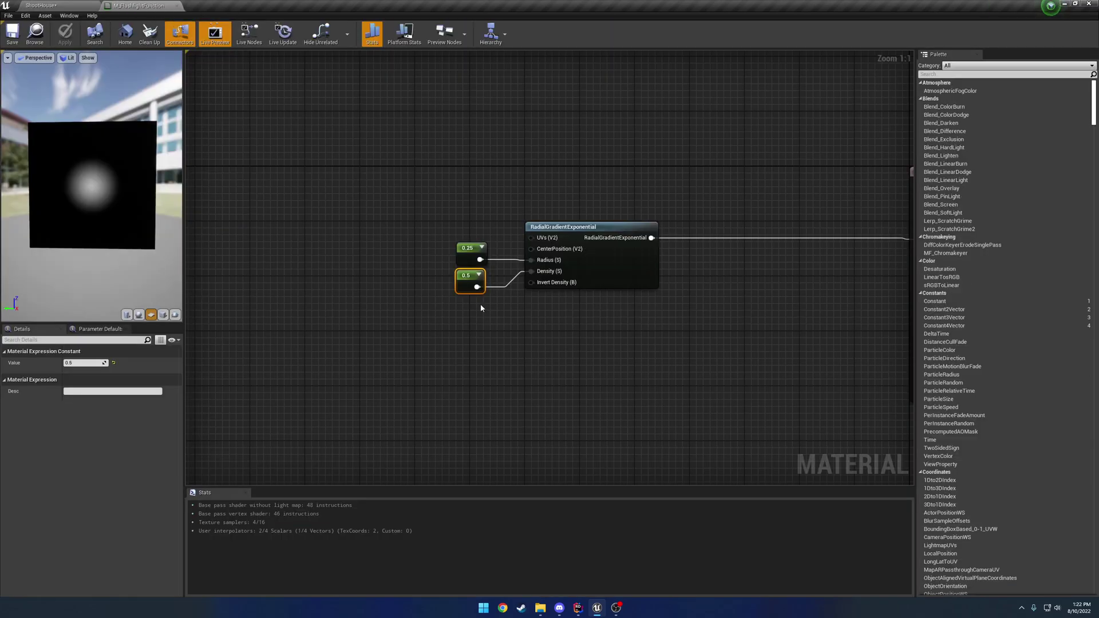
- Set the Density constant of the RadialGradientExponential node back to 1
right_click_drag(480, 308, 504, 301)
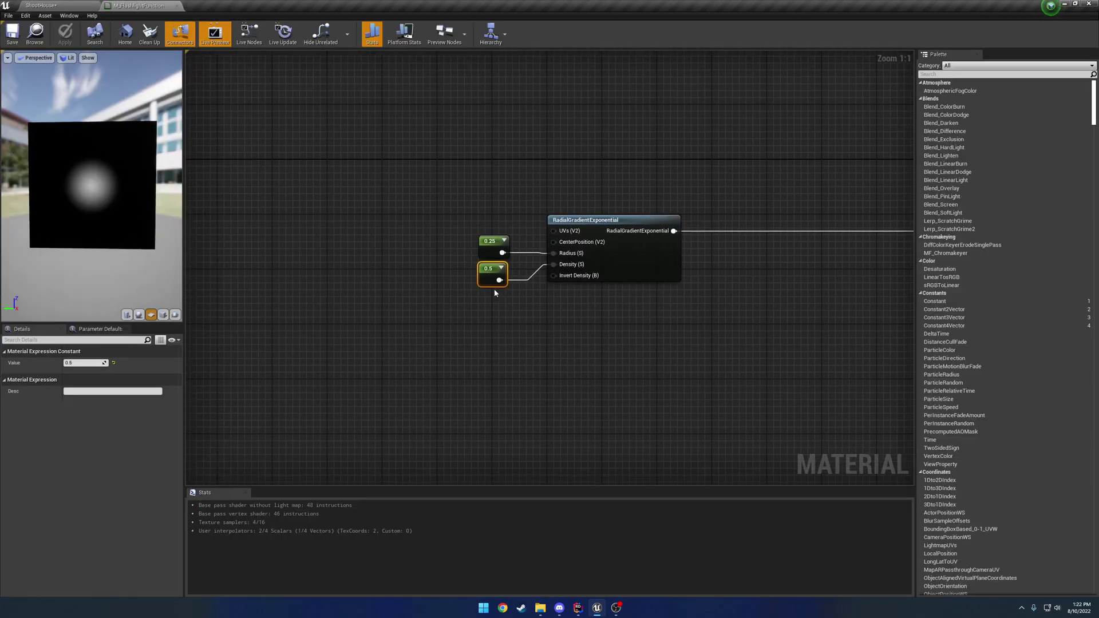
left_click(94, 362)
type("1")
key("Return")
- Duplicate the RadialGradientExponential node with its two constants and place the copy directly below the original
right_click_drag(689, 298, 560, 300)
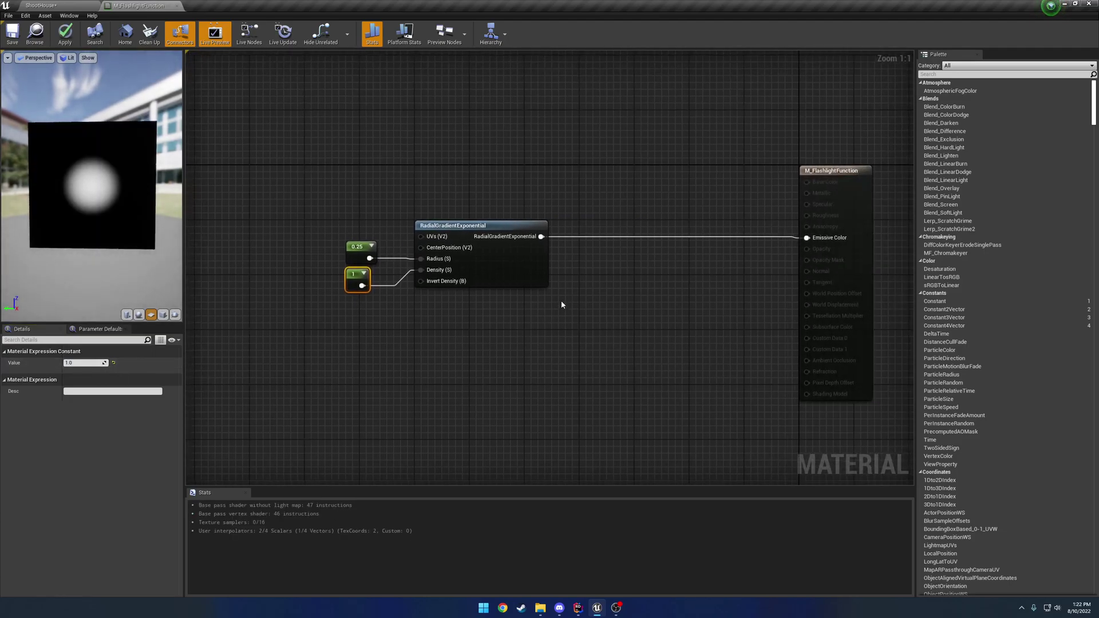
left_click_drag(520, 330, 320, 207)
key("ctrl+c")
key("ctrl+v")
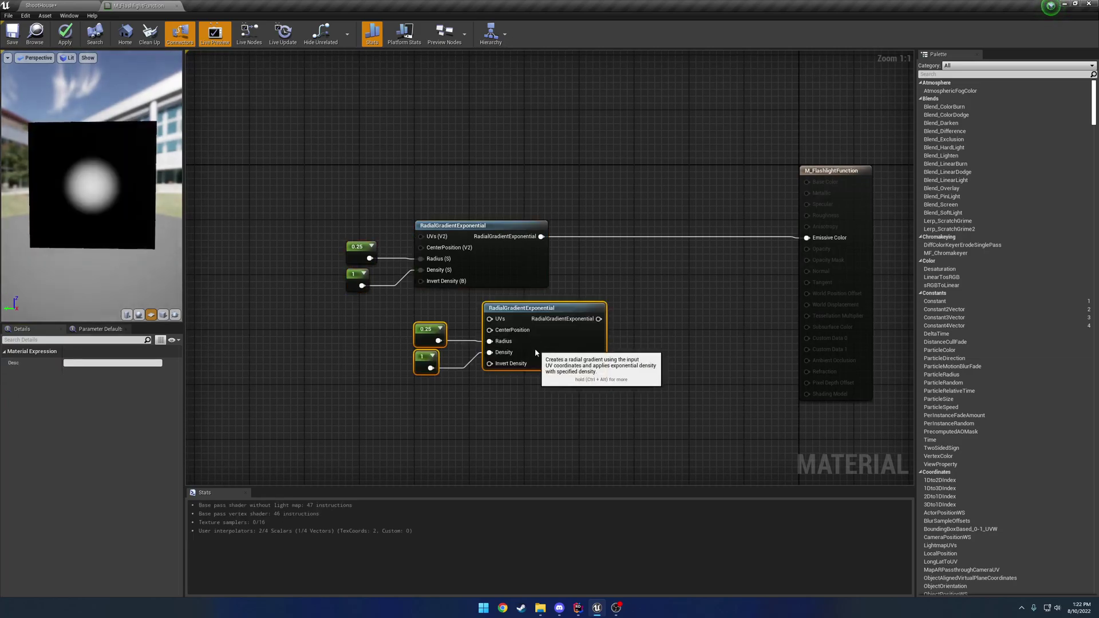
left_click_drag(534, 348, 472, 347)
left_click(587, 293)
right_click_drag(587, 293, 618, 300)
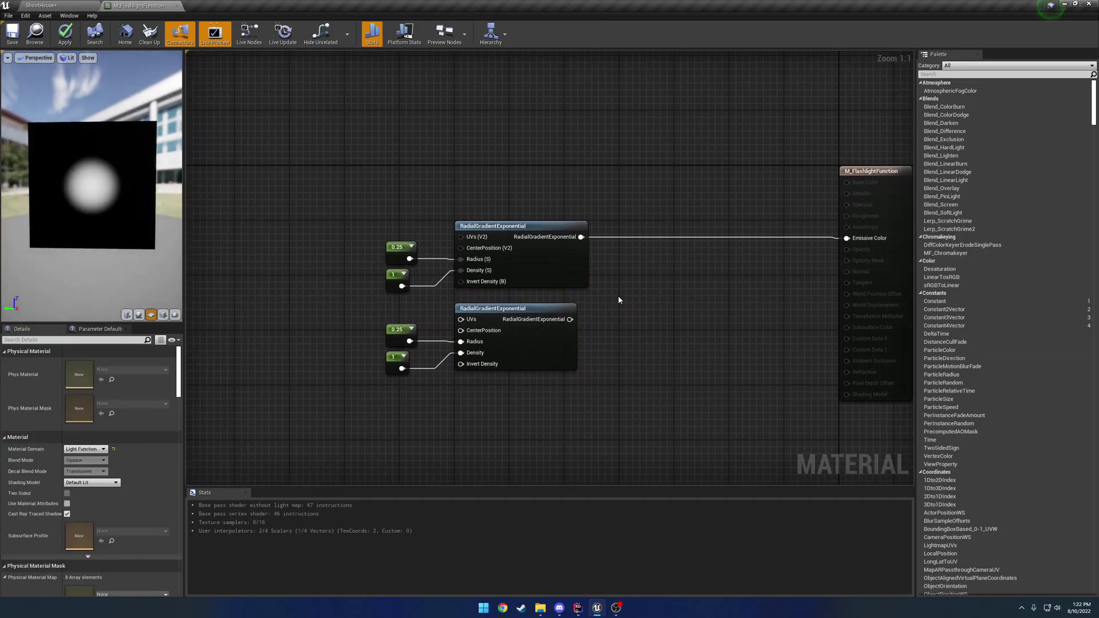
- Add a LinearInterpolate node between the two gradients and the material output
right_click(662, 261)
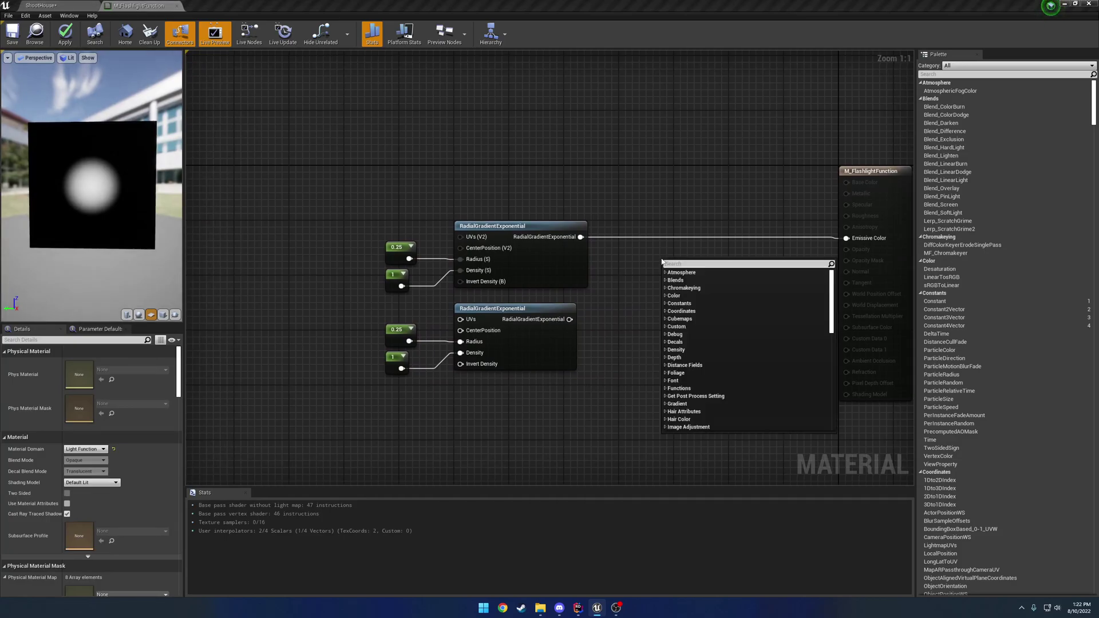
type("linear")
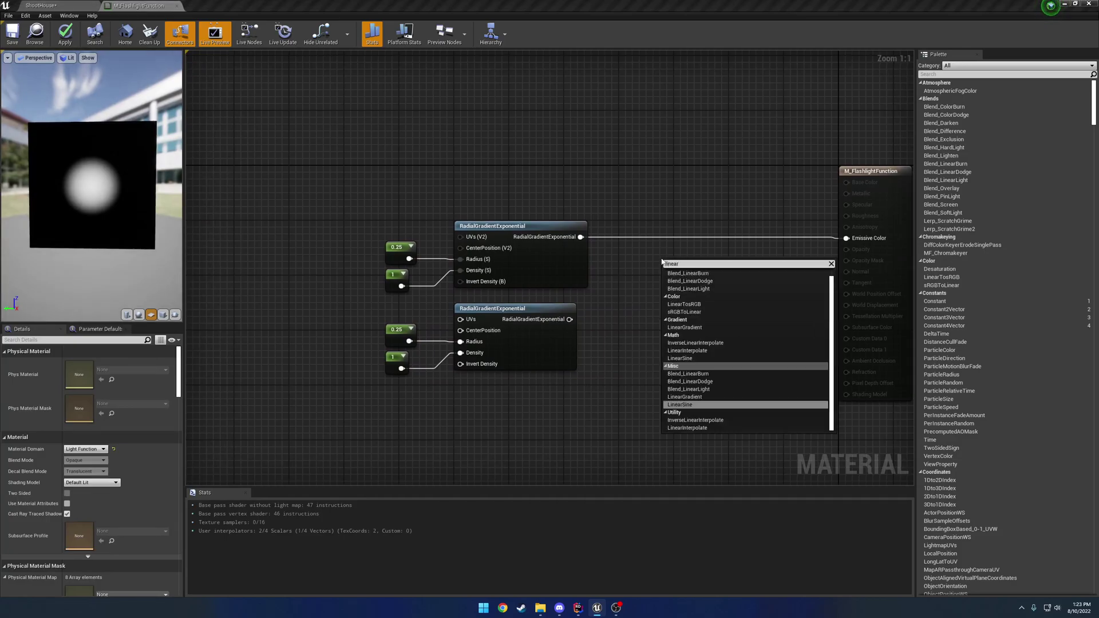
type("int")
key("Return")
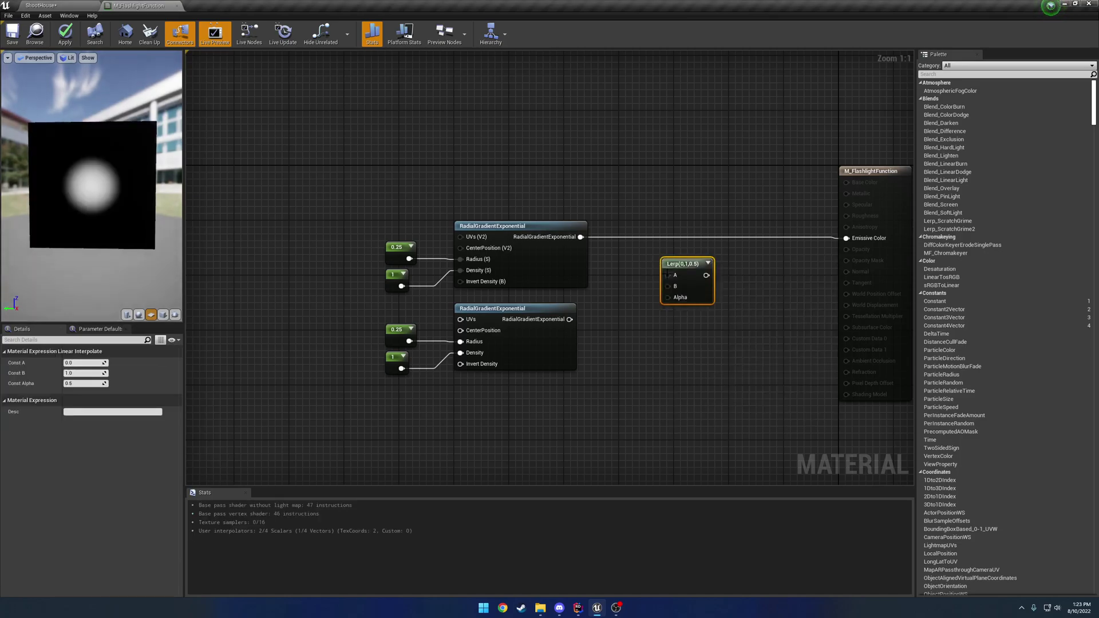
- Connect the upper gradient to the Lerp's A input, the lower gradient to B, and the Lerp output to Emissive Color
left_click_drag(608, 256, 667, 274)
left_click_drag(569, 319, 846, 238)
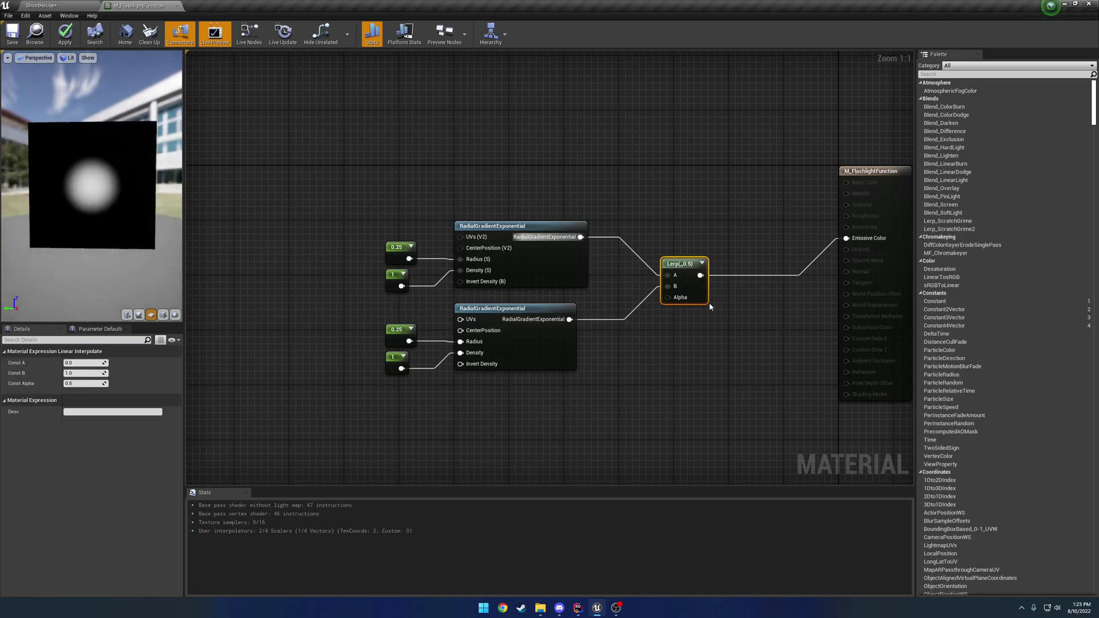
right_click_drag(710, 306, 755, 293)
left_click(736, 276)
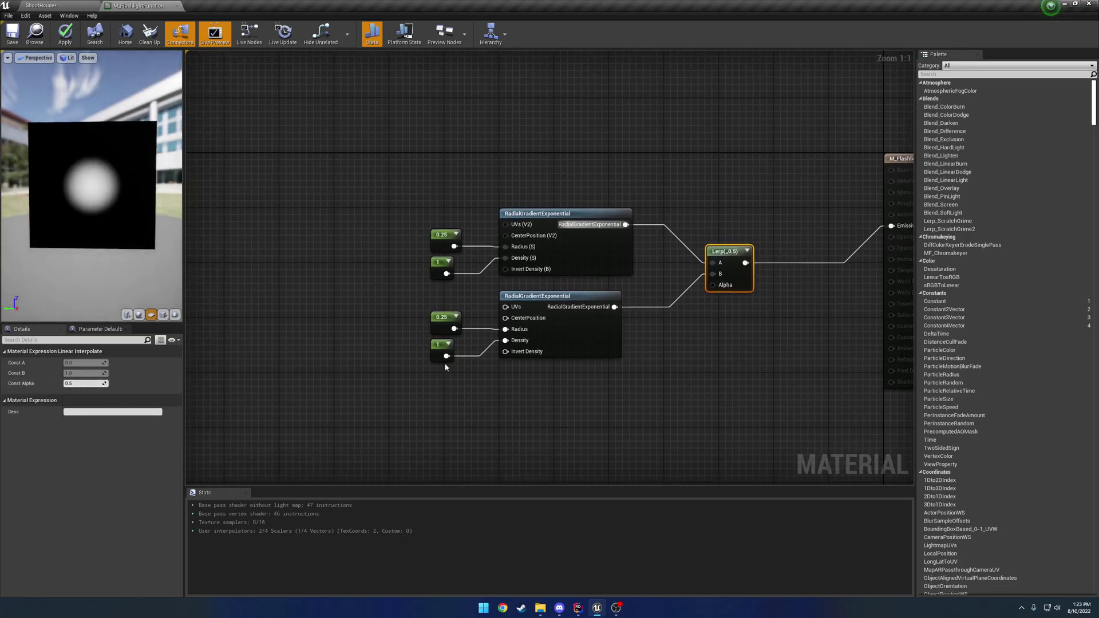
- Set the lower gradient's Radius constant to 0.5 and delete its Density constant, saving the material
left_click(440, 318)
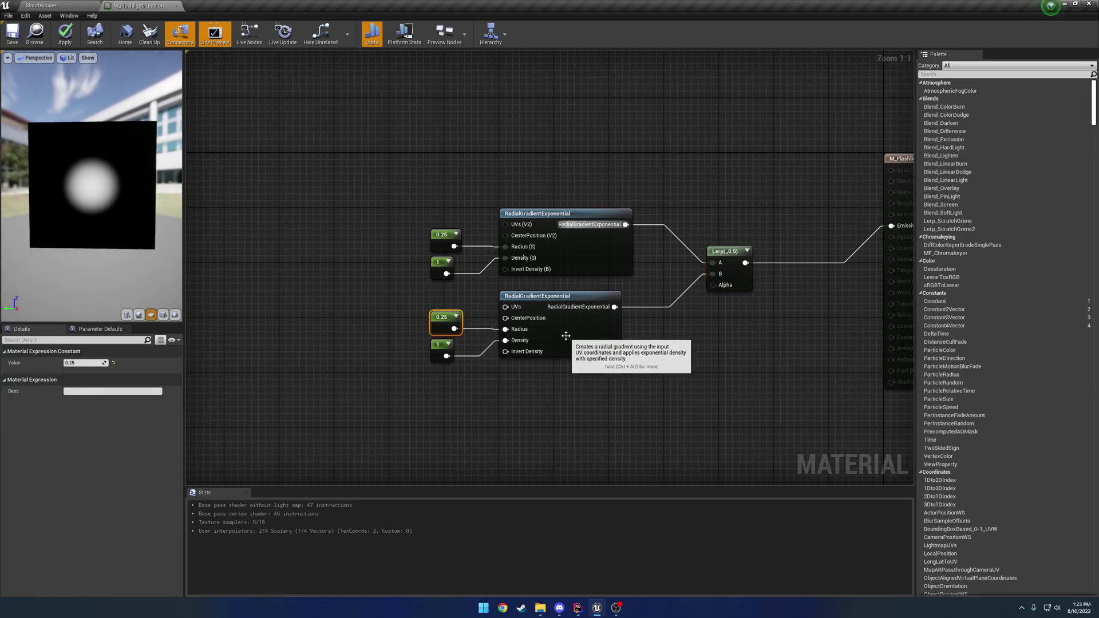
left_click(98, 362)
type(".5")
key("Return")
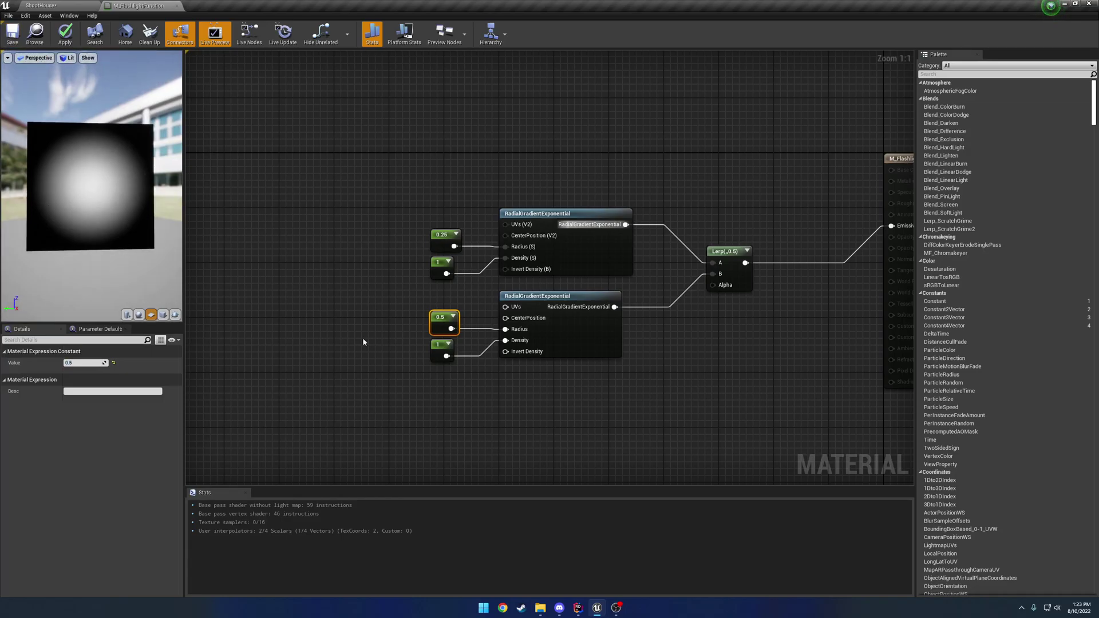
left_click(439, 356)
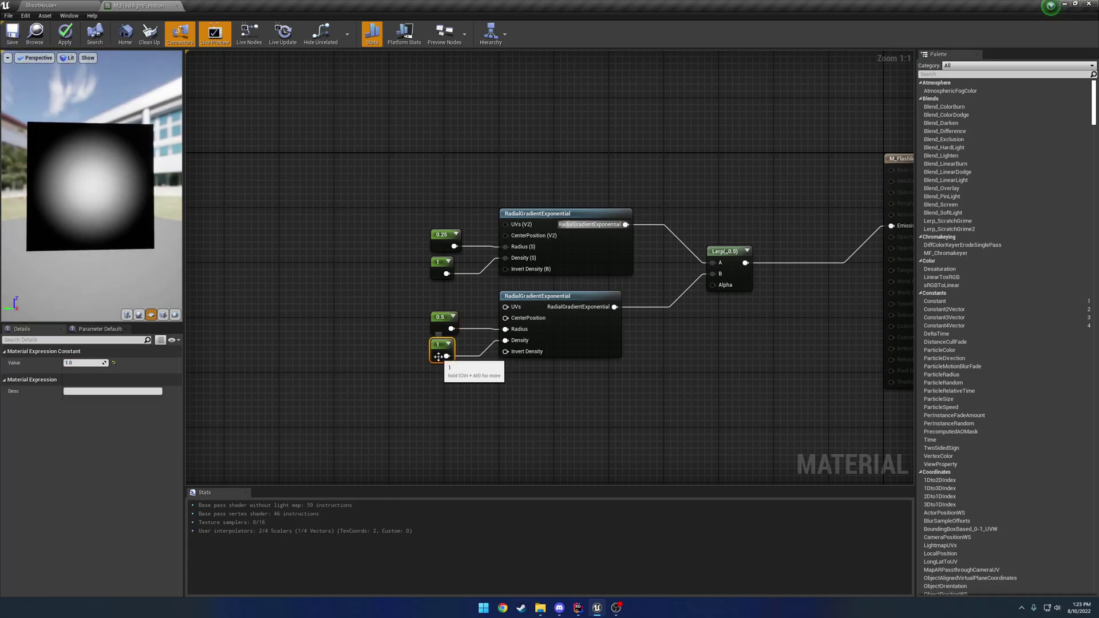
key("Delete")
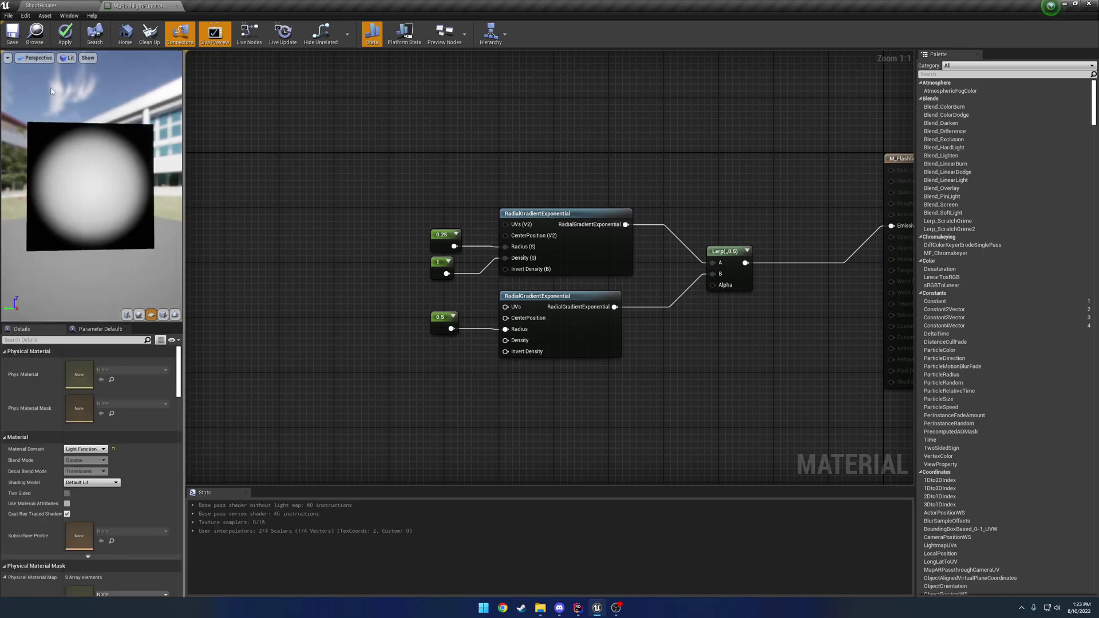
key("ctrl+s")
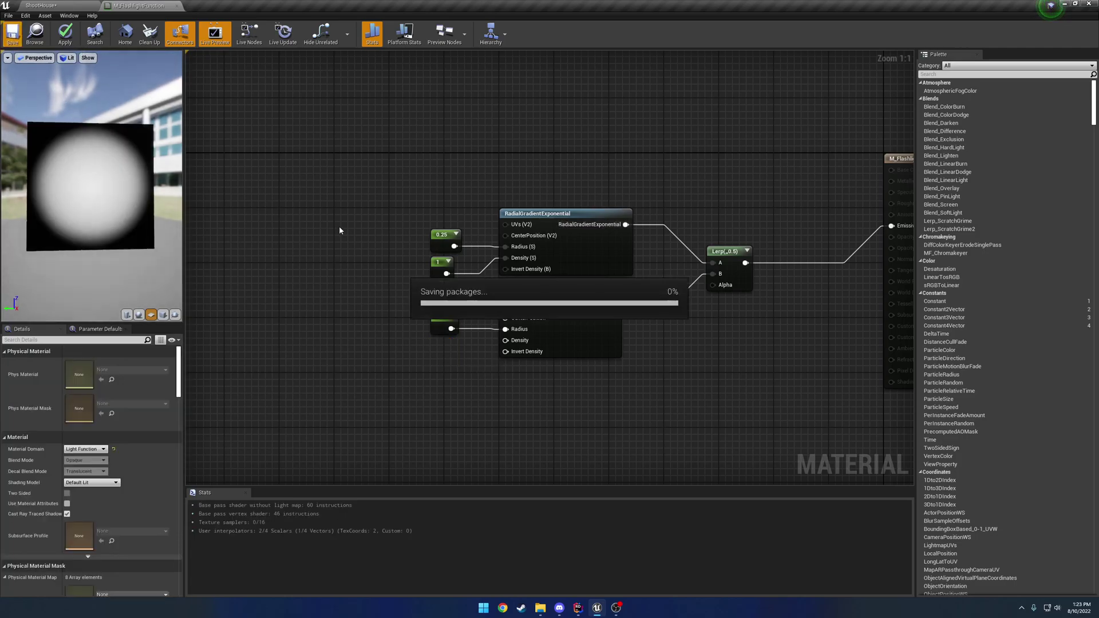
- Set the upper gradient's Density constant to 10, save the material and check the light pool in the level
left_click(439, 271)
left_click(77, 361)
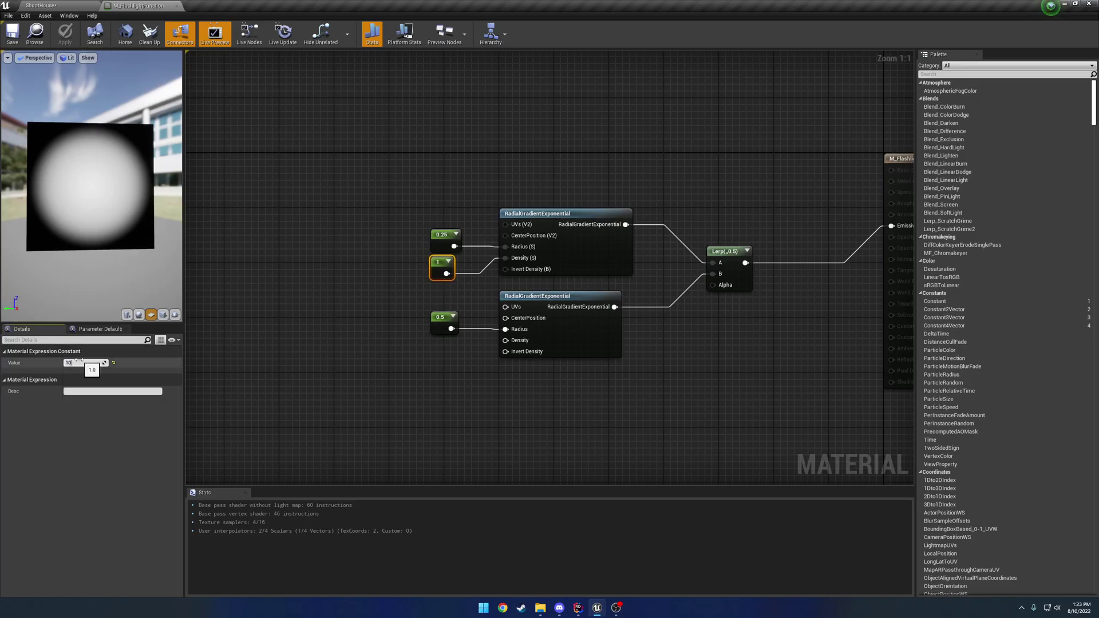
type("10")
key("Return")
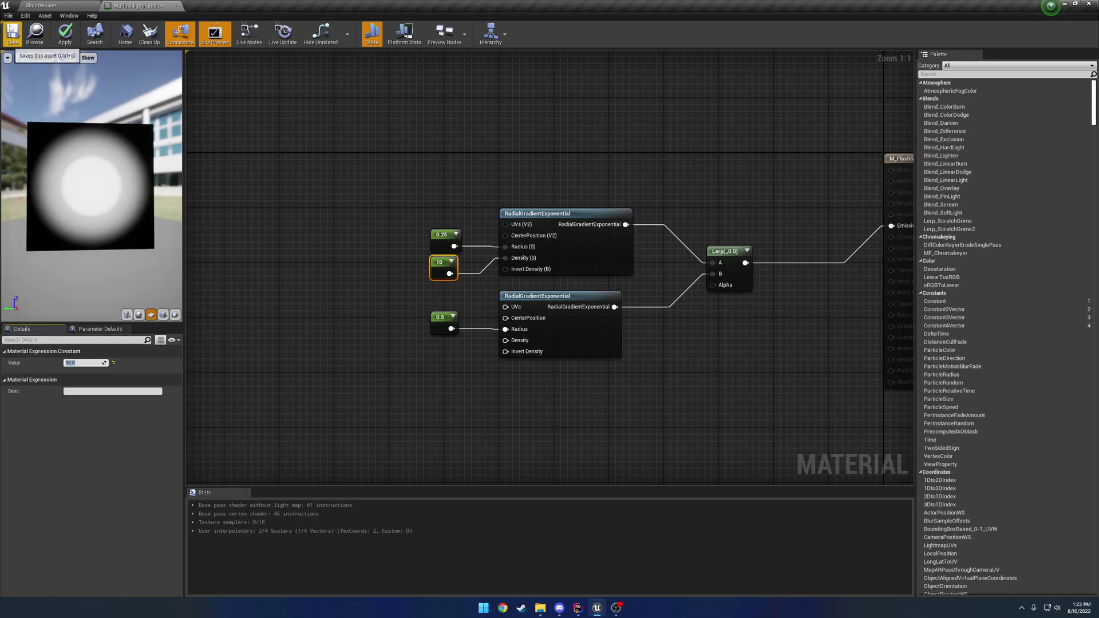
key("ctrl+s")
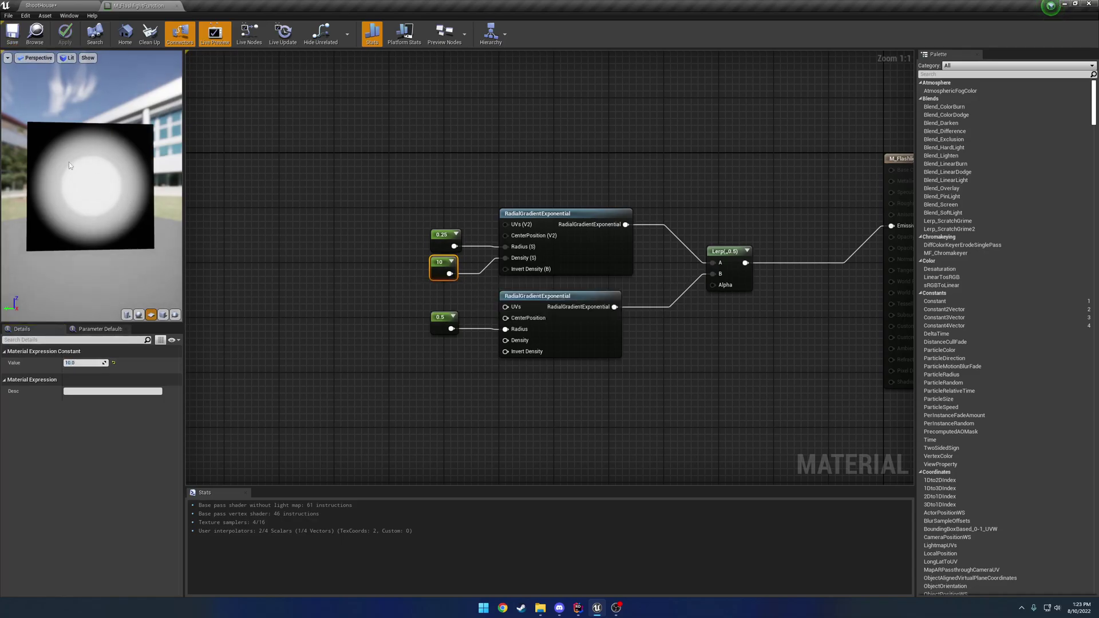
left_click(45, 6)
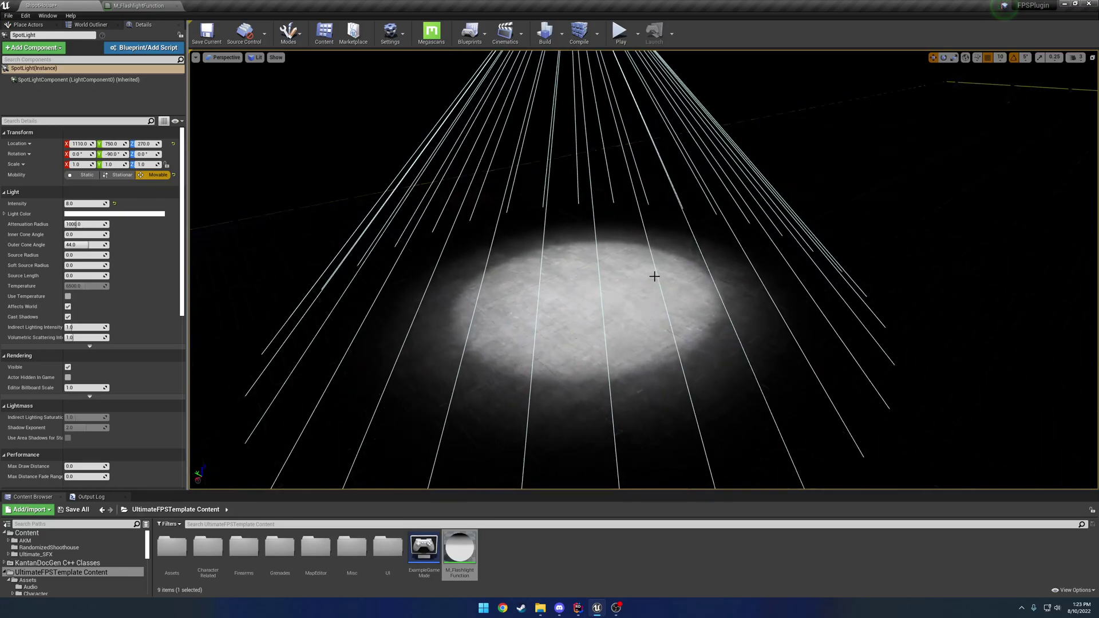
right_click_drag(575, 358, 692, 298)
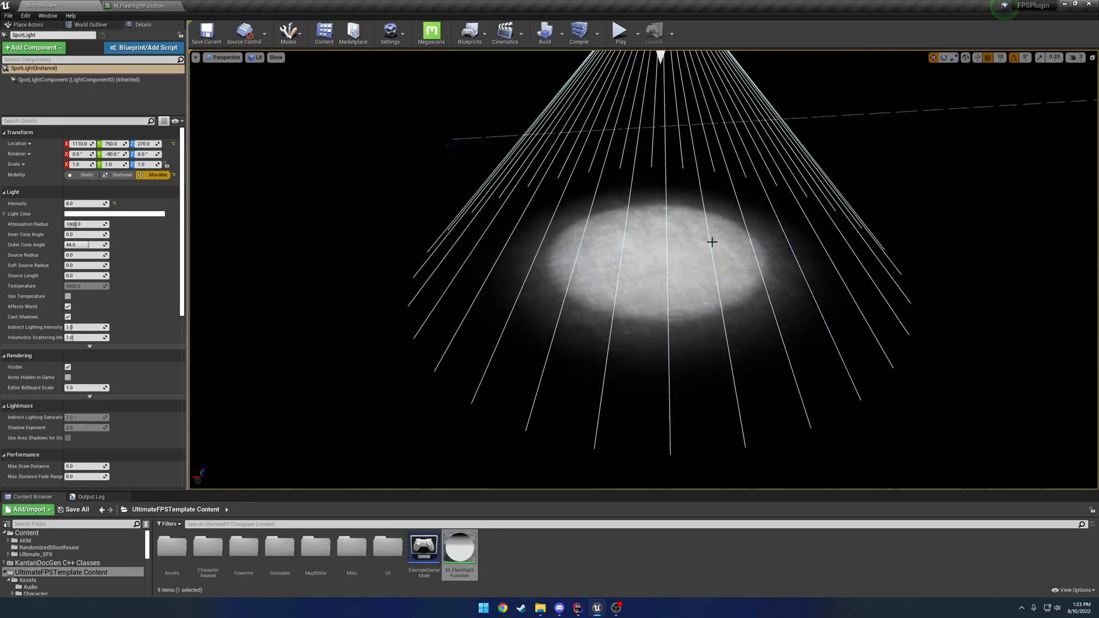
left_click(139, 6)
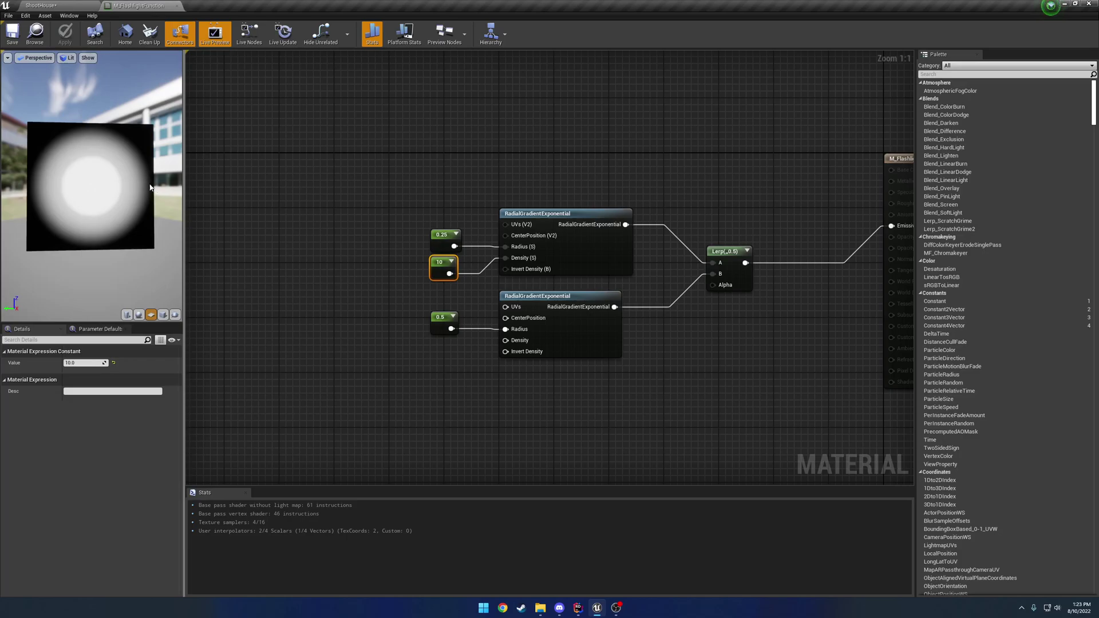
- Set the lower gradient's Radius constant to 1, save the material and view the light pool in the level
left_click(440, 324)
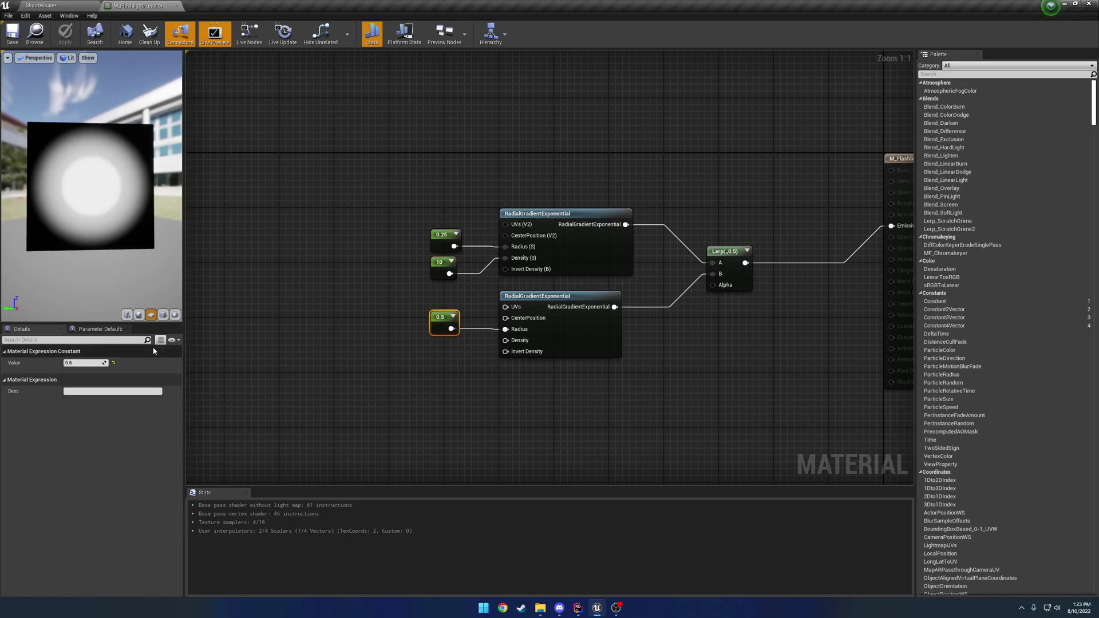
left_click(91, 363)
type("1")
key("Return")
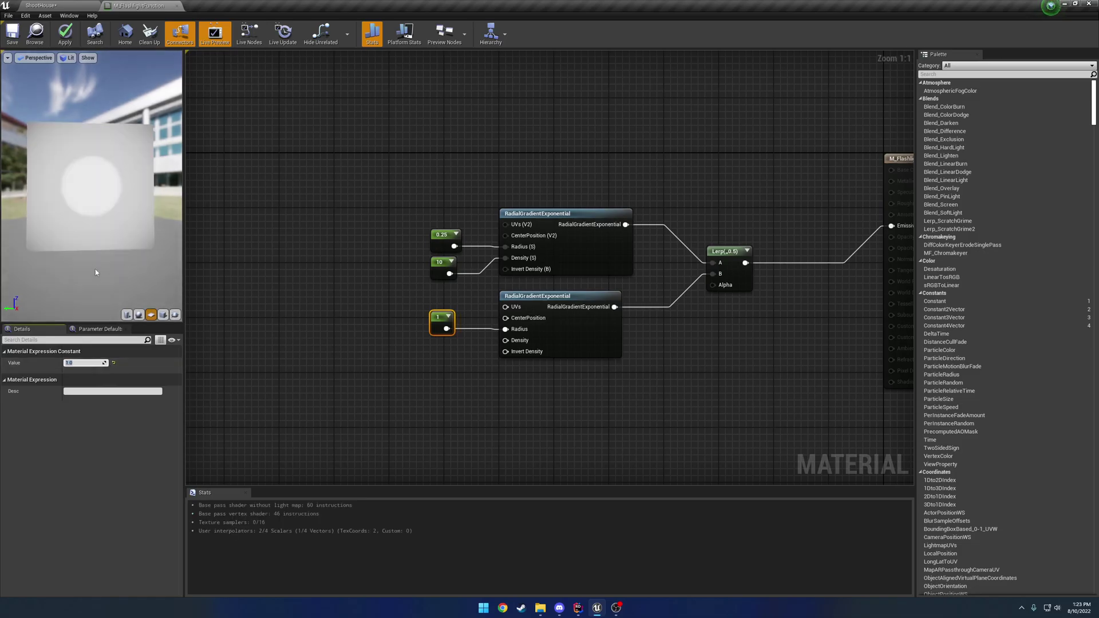
left_click(48, 6)
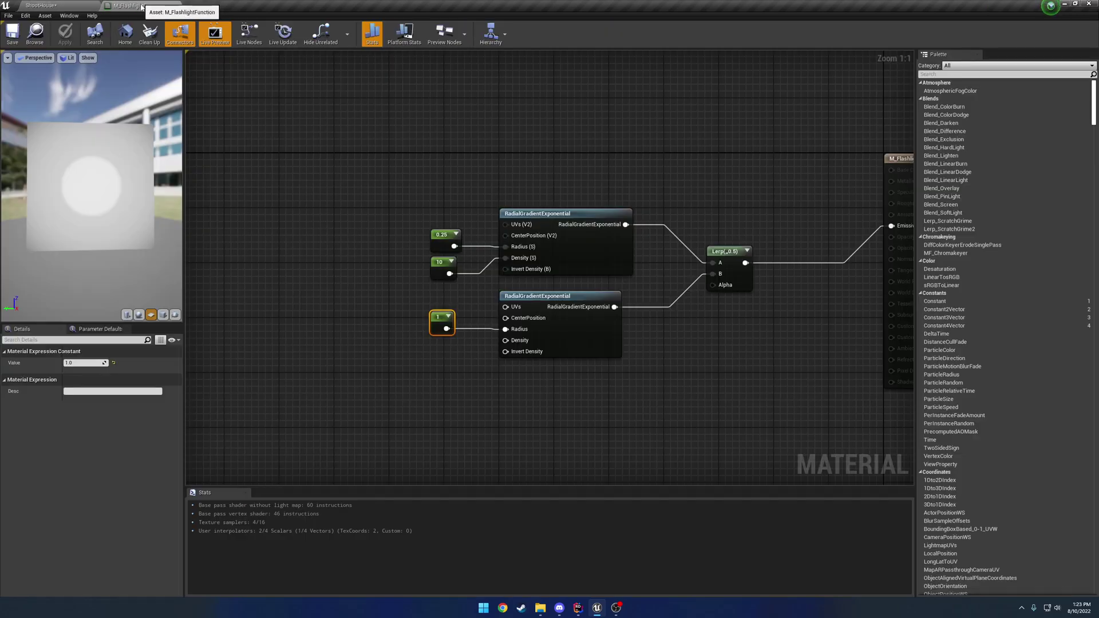
- Try the upper gradient's Density constant at 5 and at 2, save the material and view the light pool in the level
left_click(137, 5)
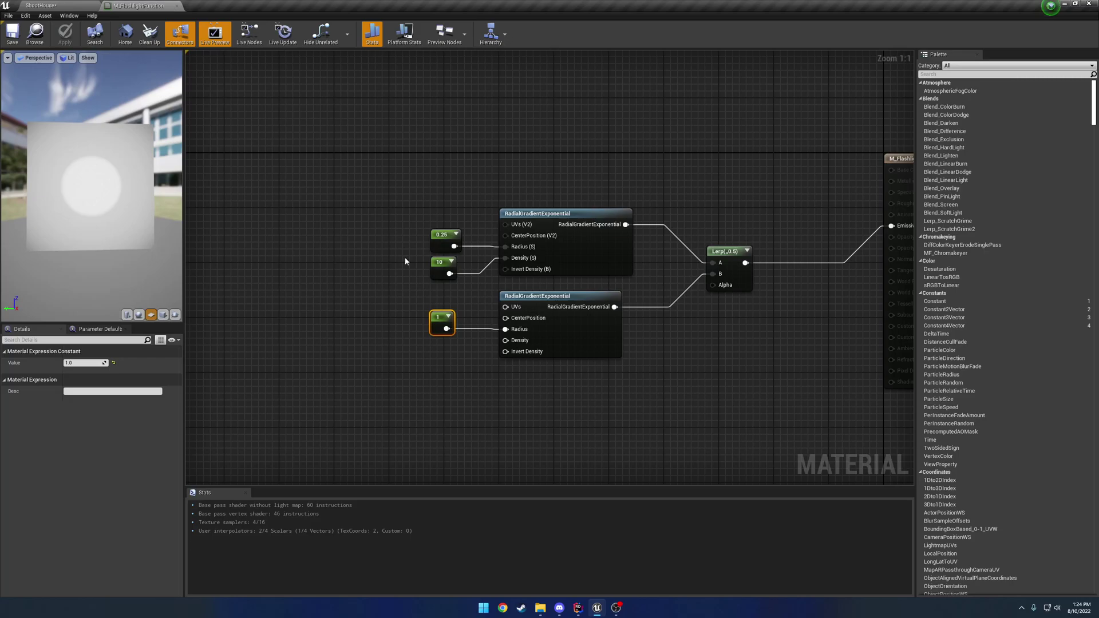
left_click(433, 270)
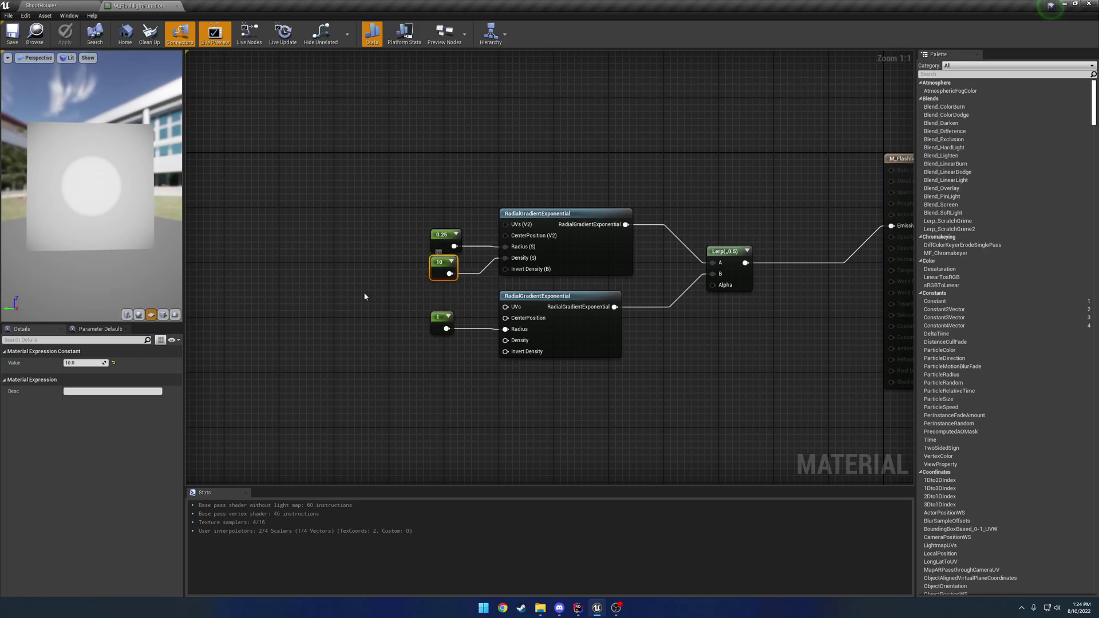
left_click(87, 363)
type("5")
key("Return")
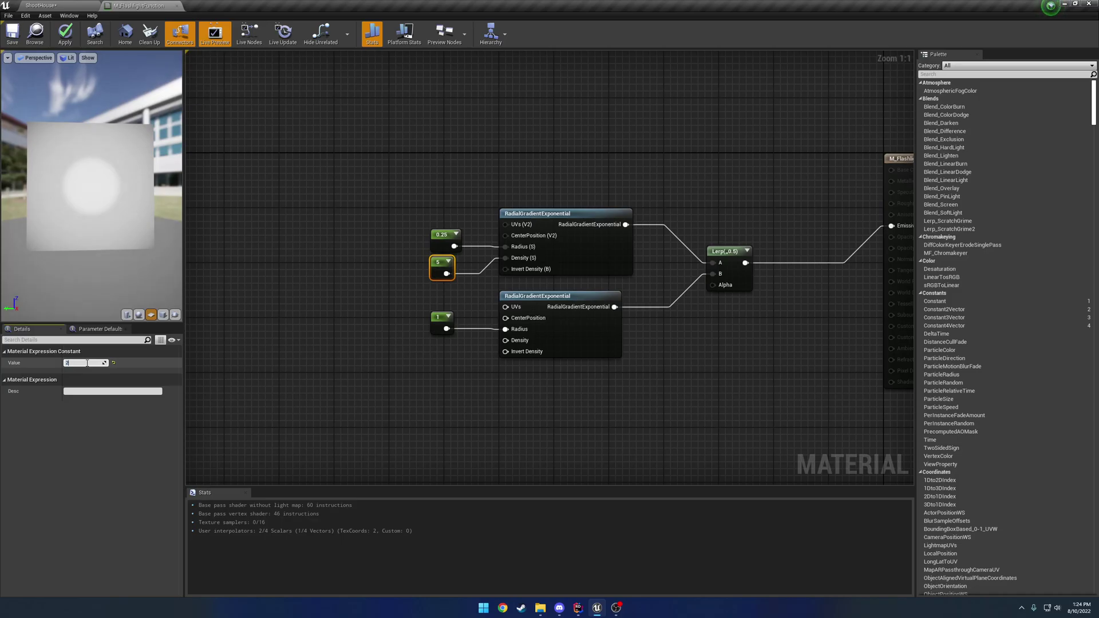
type("2")
key("Return")
left_click(12, 35)
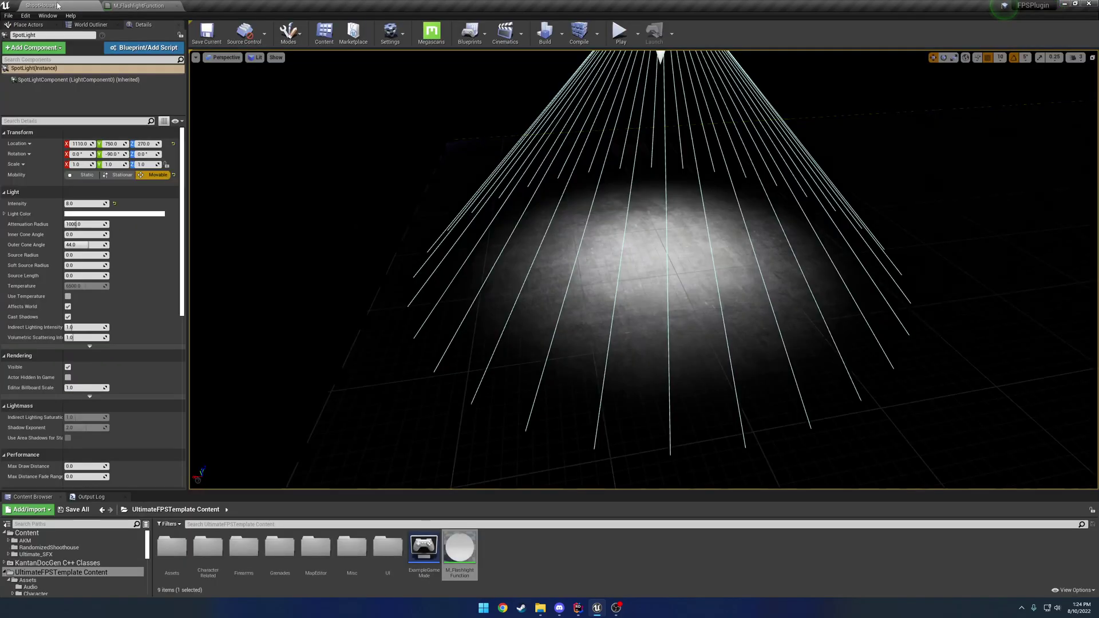
left_click(57, 5)
right_click_drag(663, 274, 787, 287)
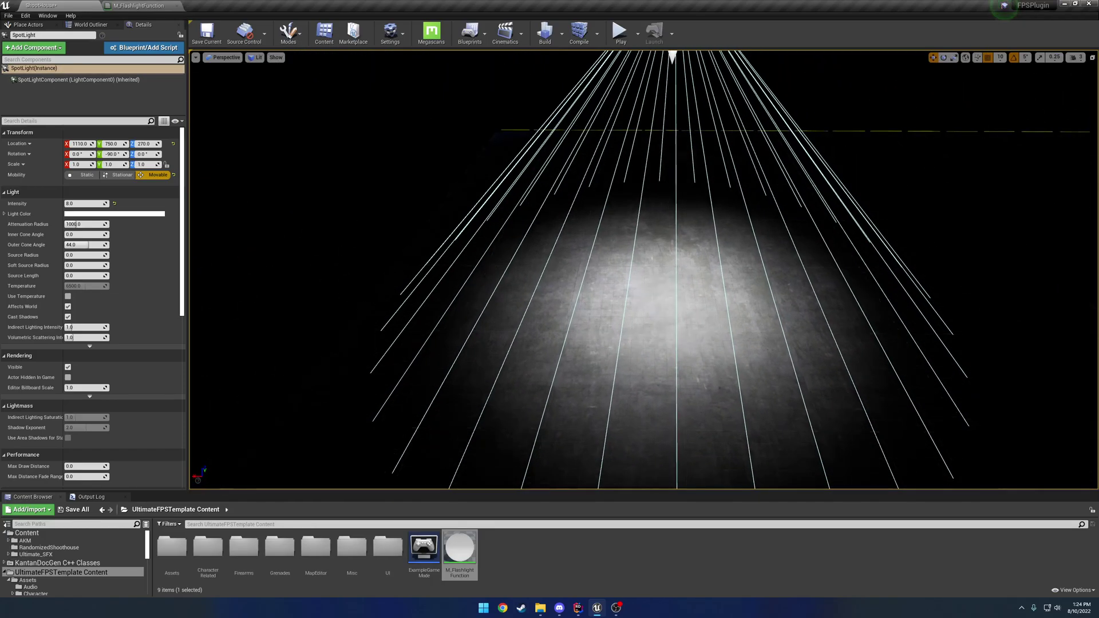
- Open the BP_LightLaser blueprint from the Firearms > FirearmParts content folder
double_click(251, 567)
double_click(208, 548)
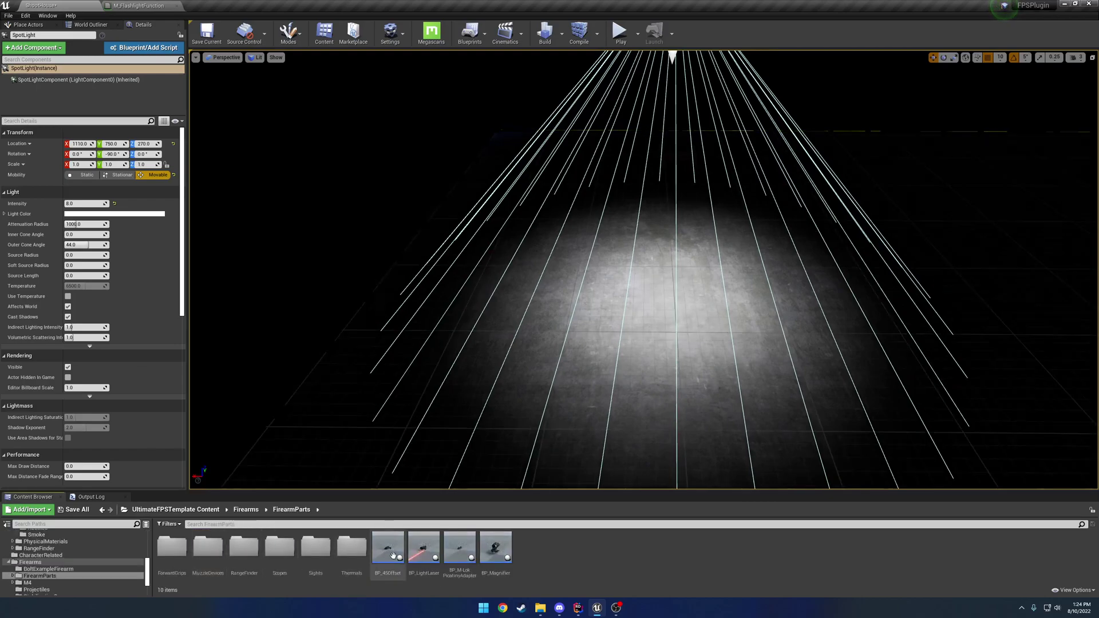
double_click(424, 548)
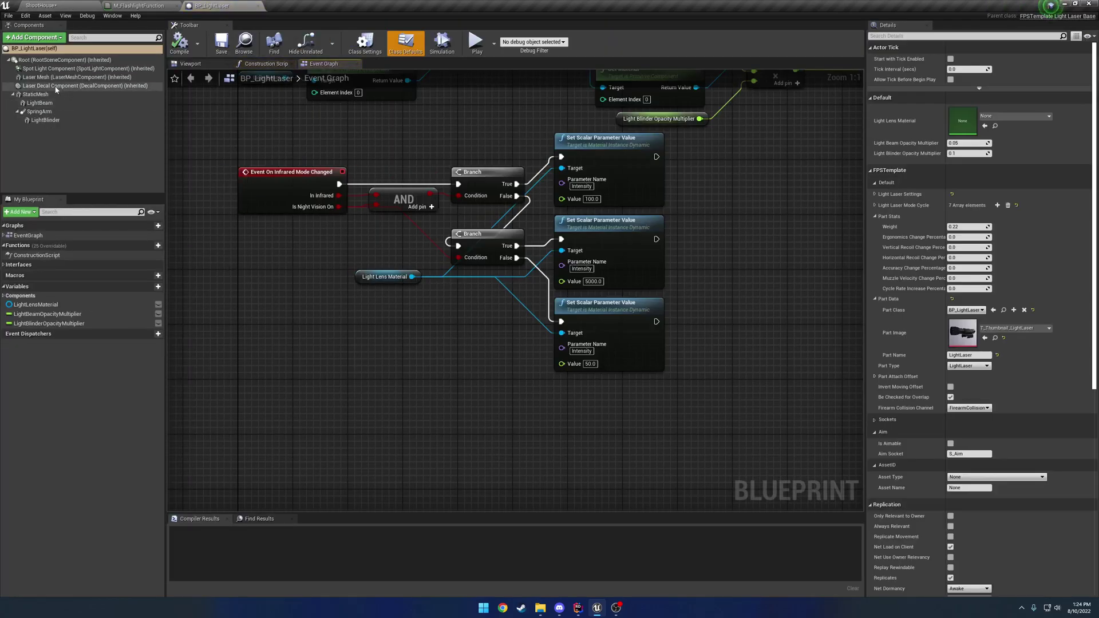
- Assign M_FlashlightFunction as the Spot Light Component's Light Function Material and compile the blueprint
left_click(63, 69)
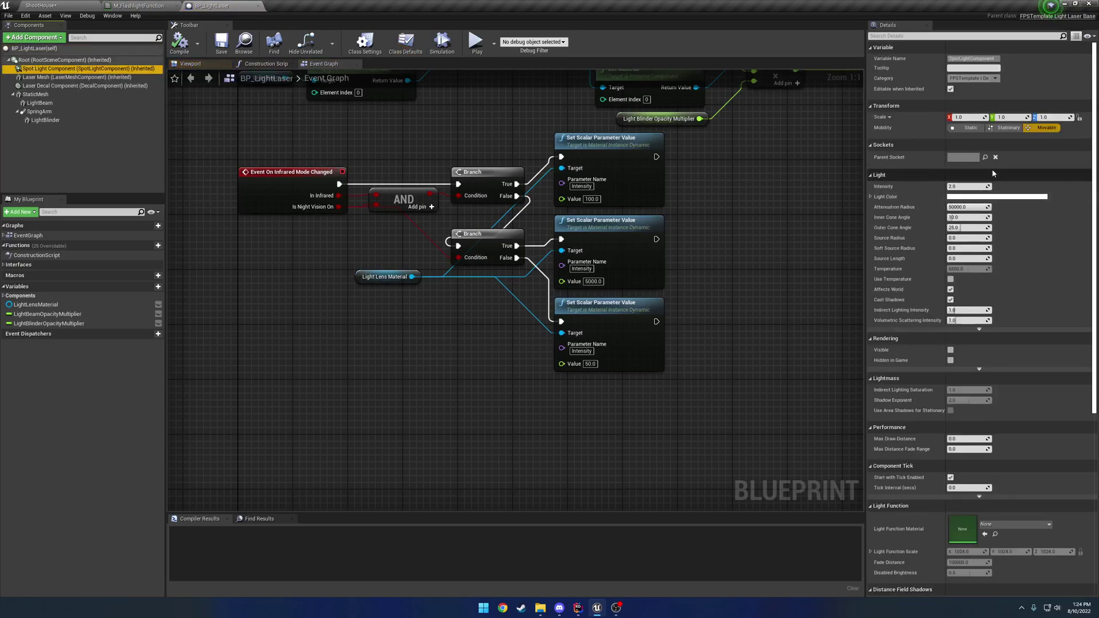
left_click(999, 470)
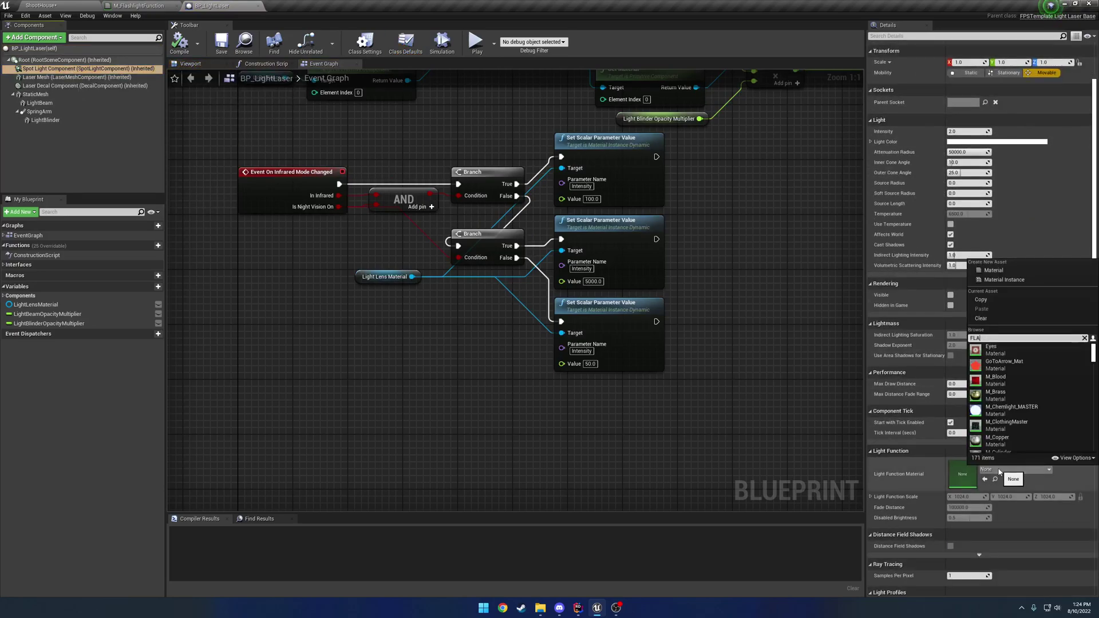
left_click(1002, 349)
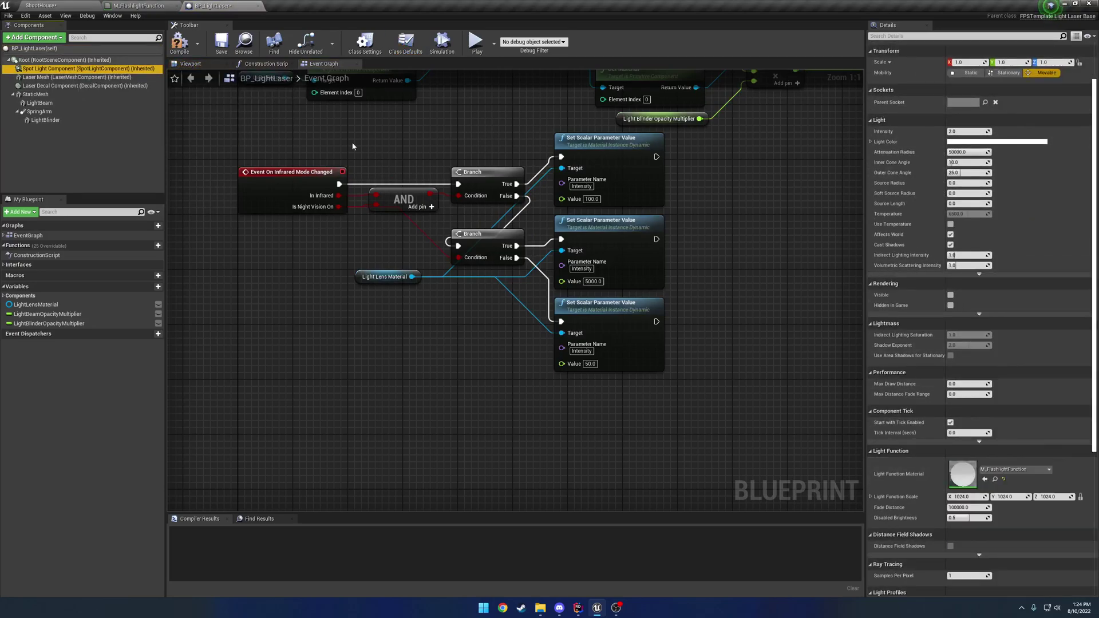
left_click(182, 45)
- Play the level to check the weapon flashlight's beam in the dark room, and end the play session
left_click(43, 6)
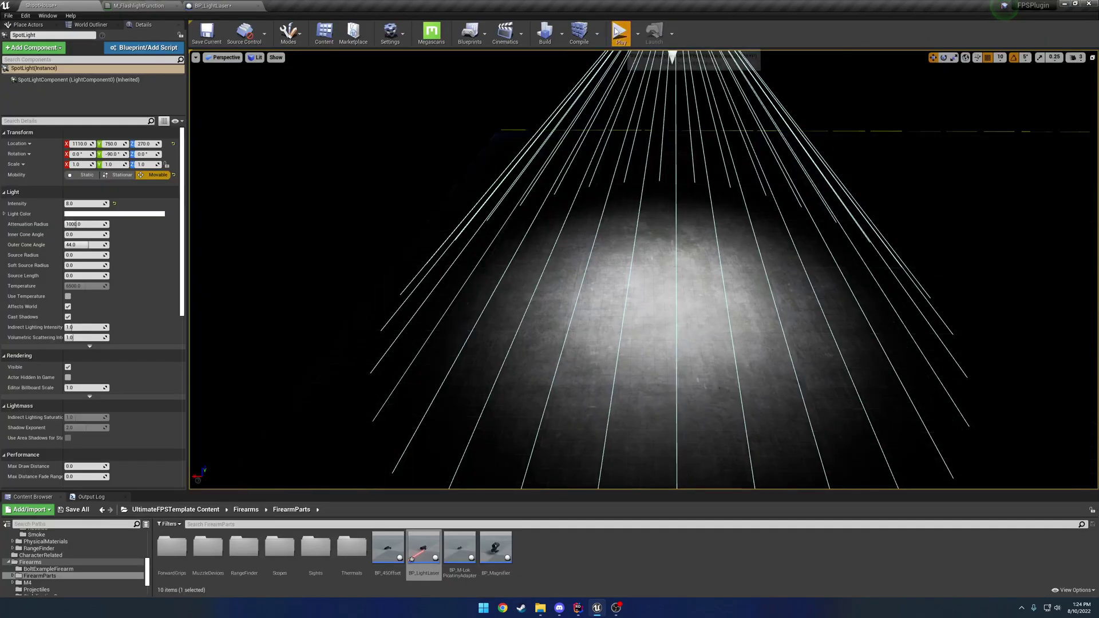
left_click(620, 34)
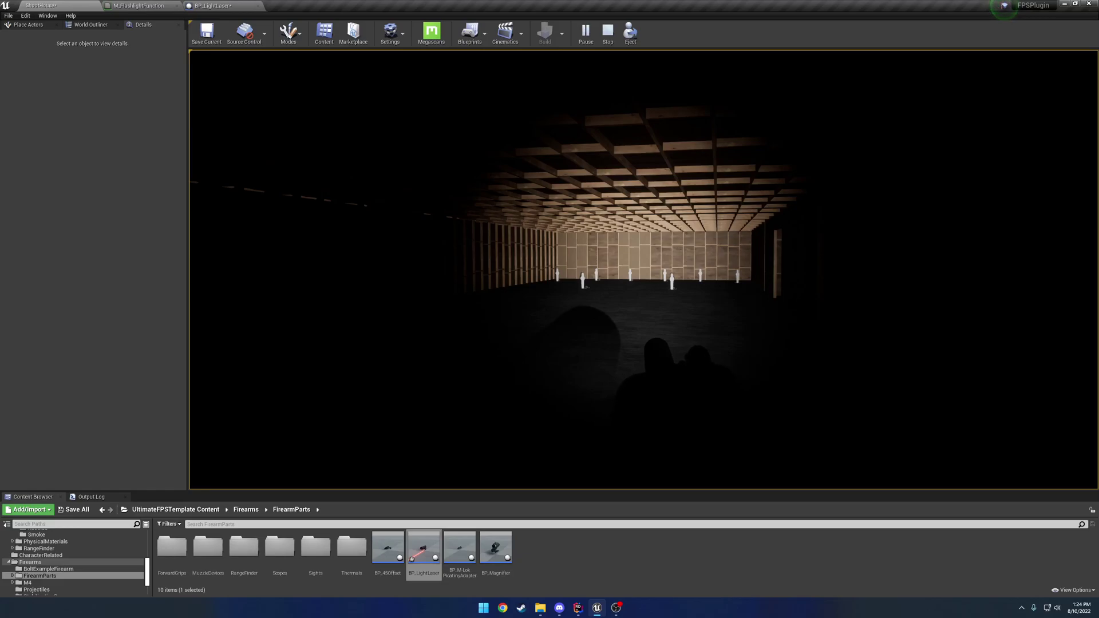
key("Escape")
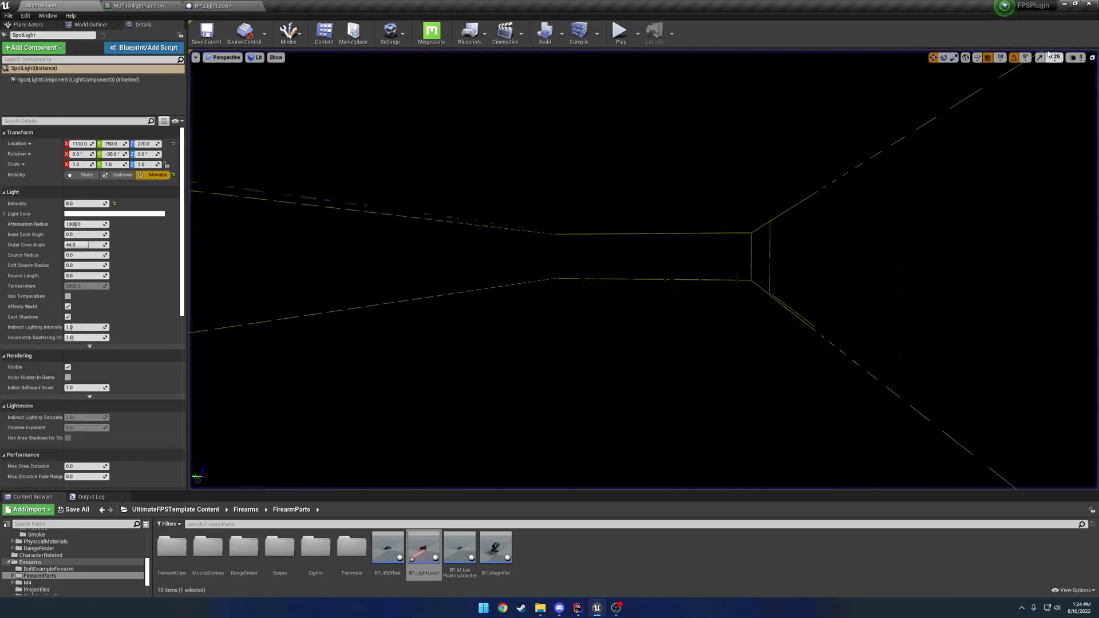
- Set the upper gradient's Density constant to 5, save the material and test the flashlight beam in a play session
left_click(213, 6)
left_click(138, 5)
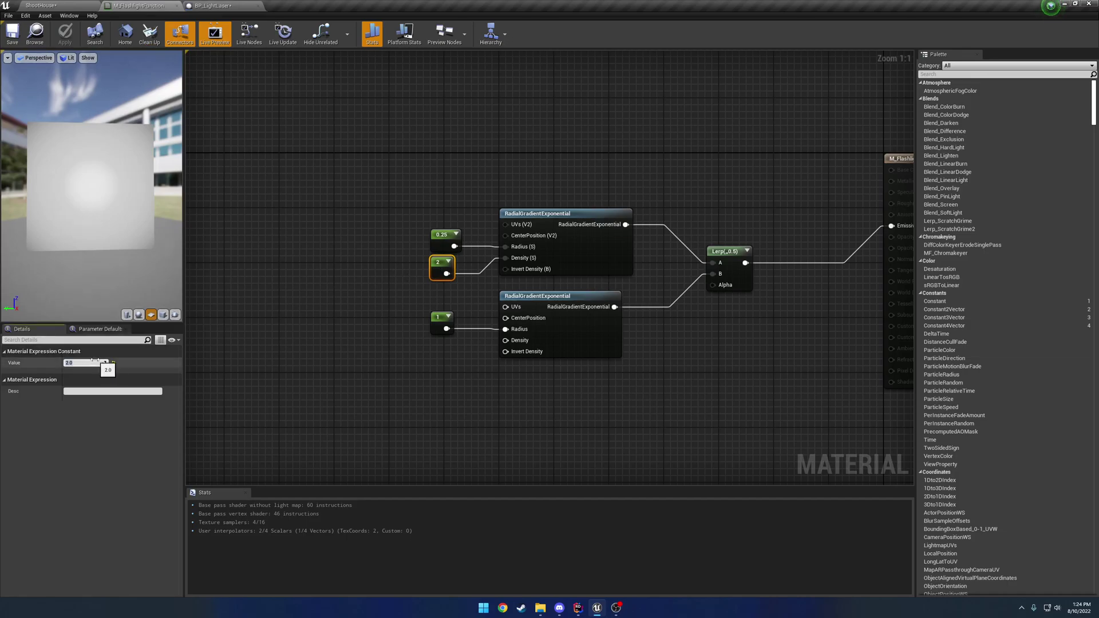
type("5")
key("Return")
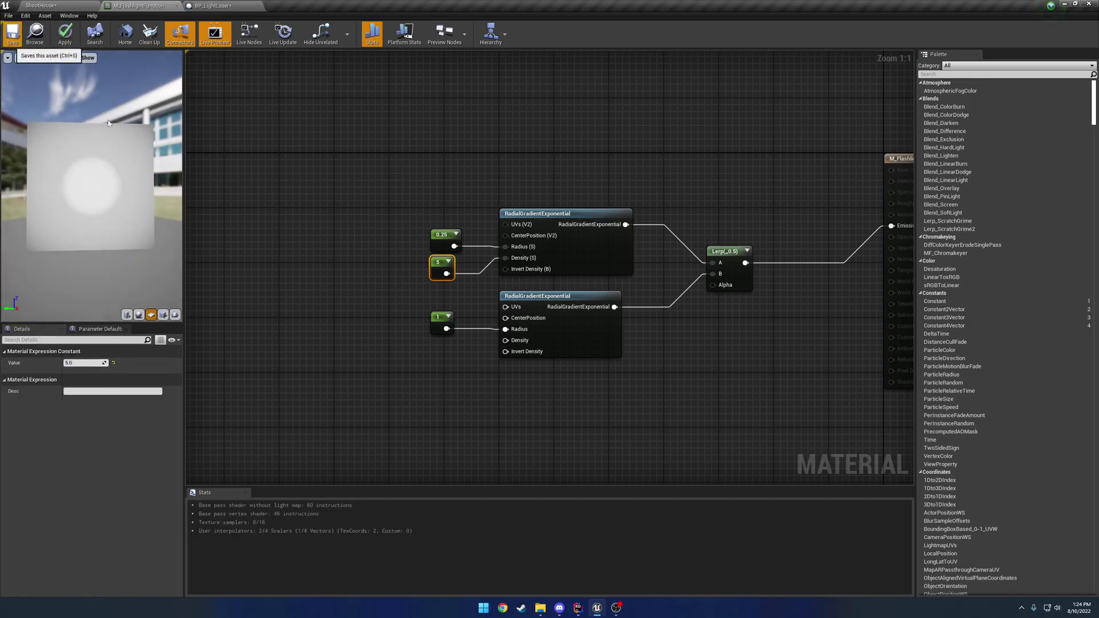
left_click(12, 33)
left_click(41, 5)
right_click_drag(423, 195, 269, 220)
right_click_drag(638, 287, 648, 328)
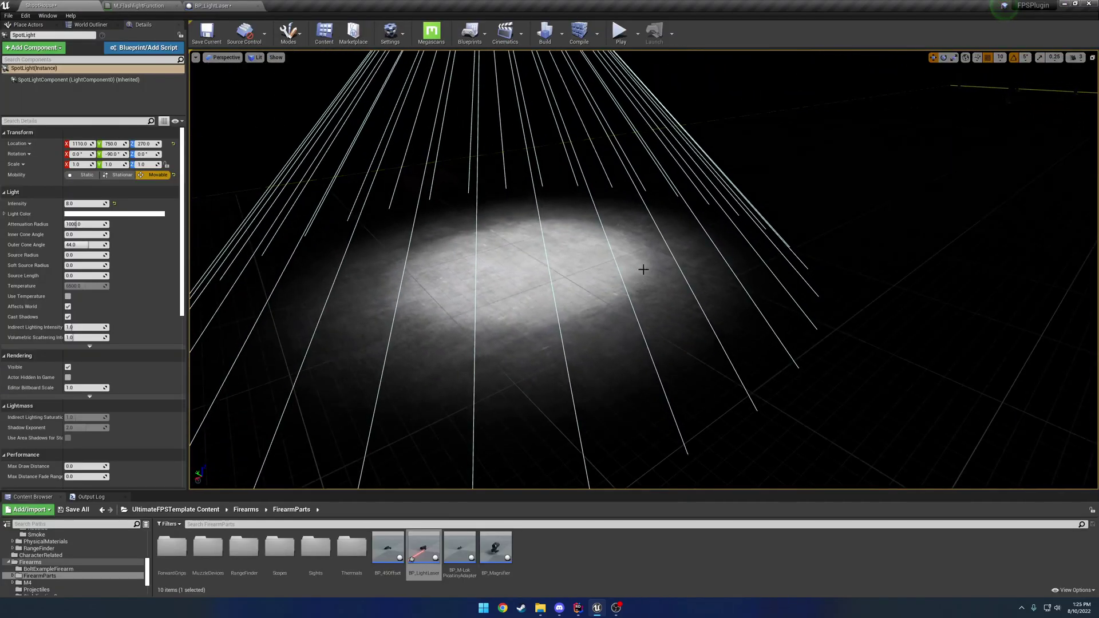
left_click(619, 33)
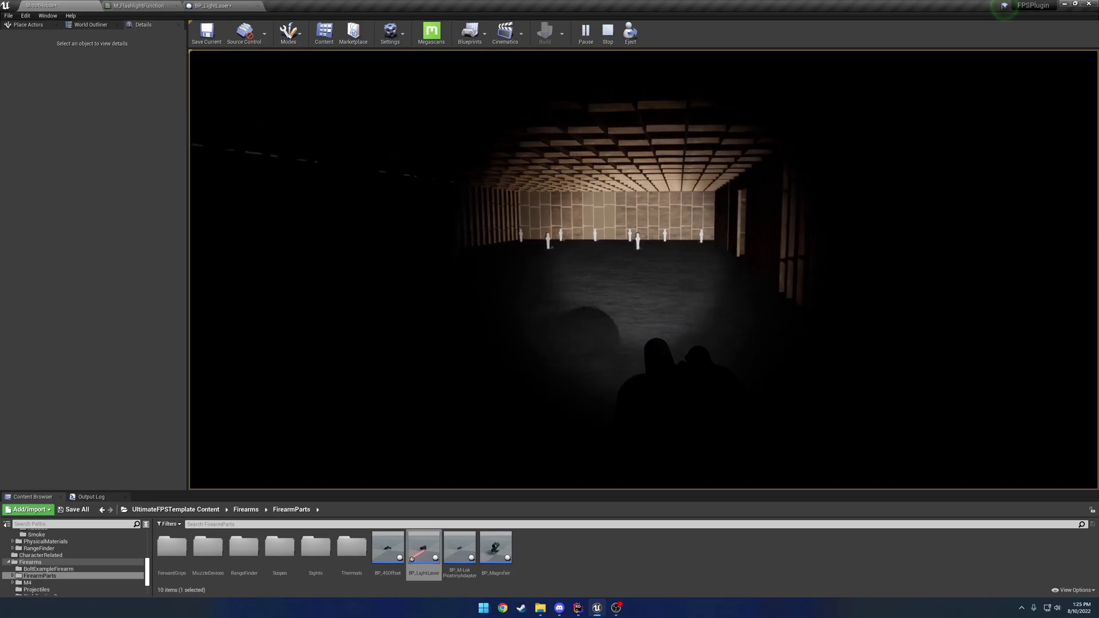
key("Escape")
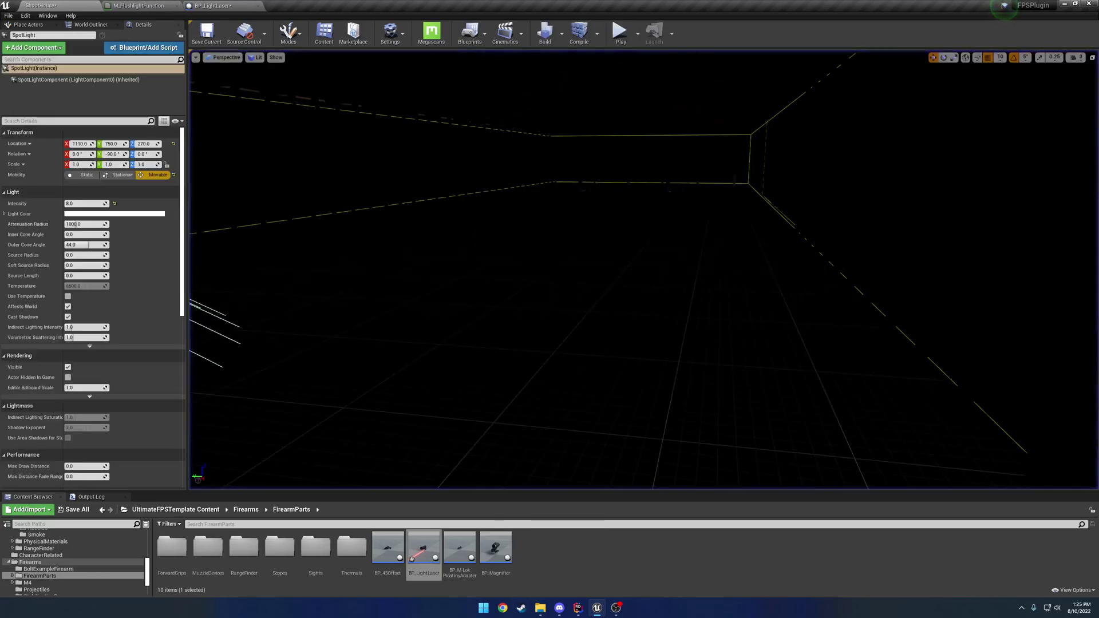
- Set the upper gradient's Radius constant to 0.2, save the material and test the flashlight in a play session
left_click(138, 7)
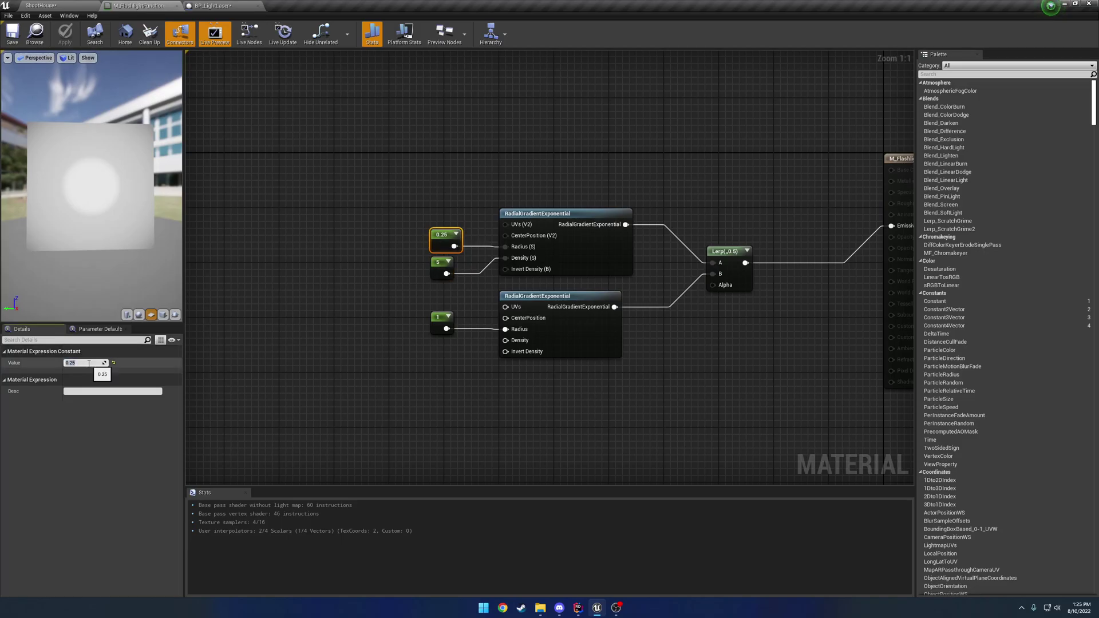
key("Return")
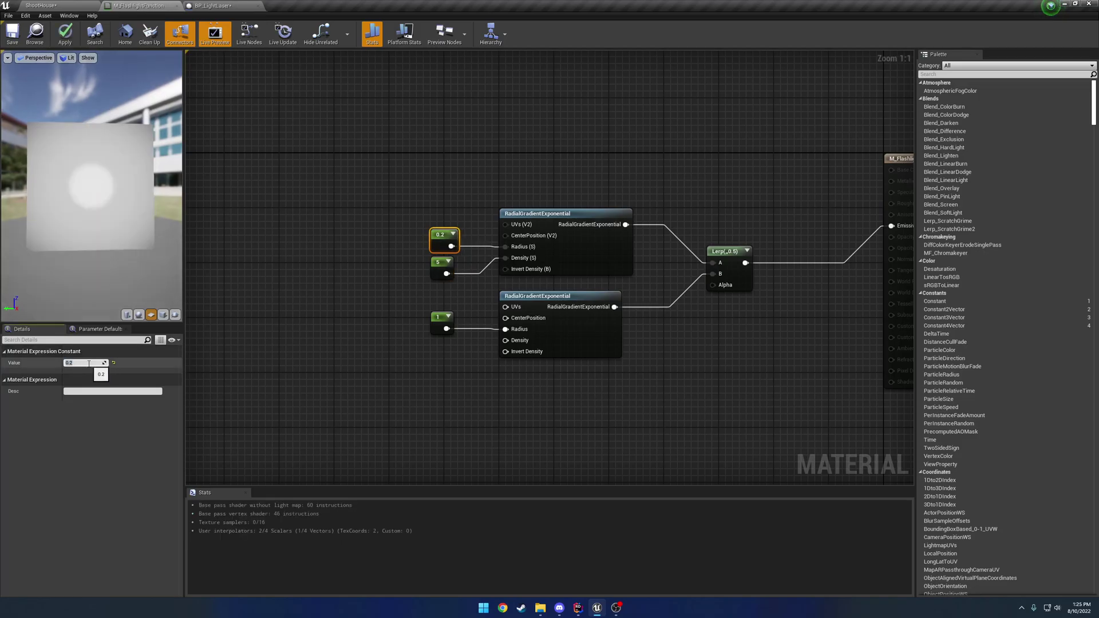
left_click(12, 33)
left_click(67, 7)
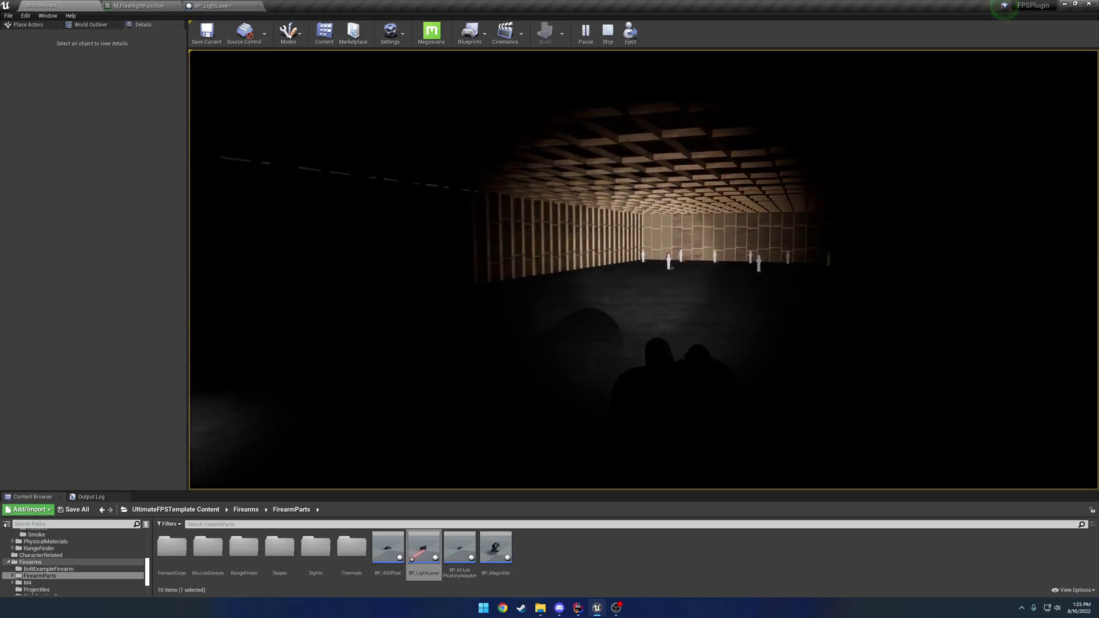
right_click(643, 270)
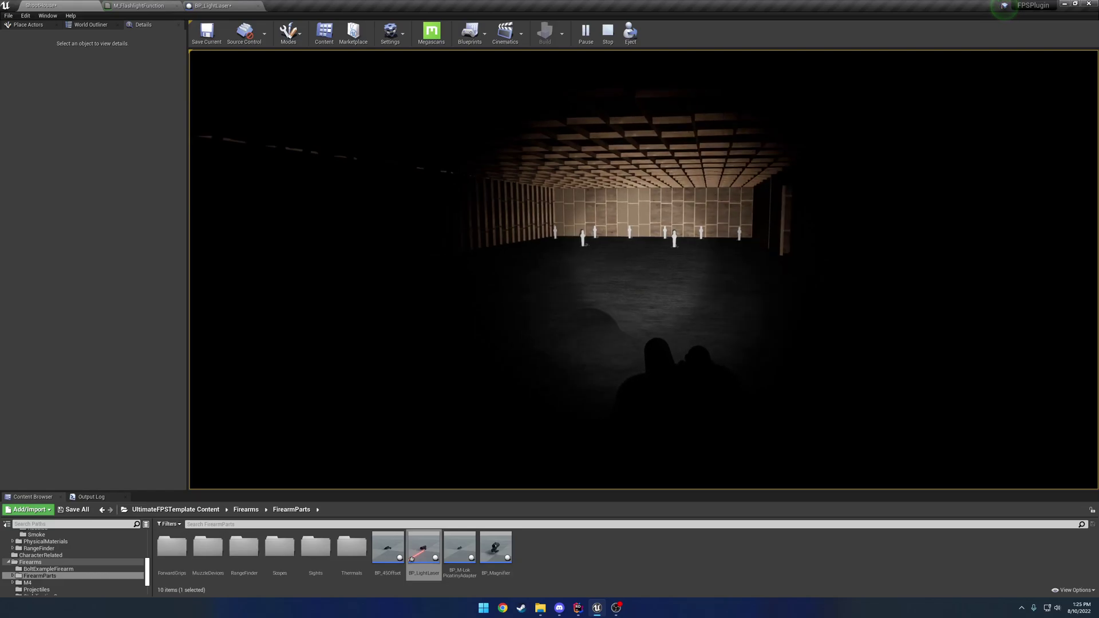
key("Escape")
- Add a constant of 1 below the lower gradient's Radius constant and connect it to that gradient's Density input
left_click(142, 5)
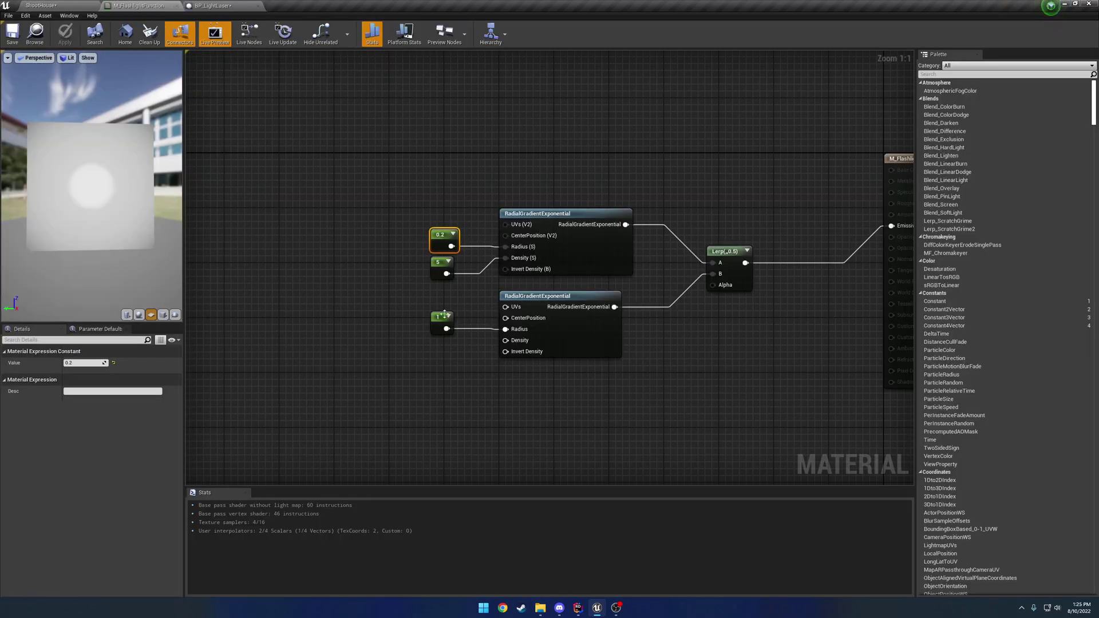
right_click_drag(444, 315, 480, 293)
left_click(633, 327)
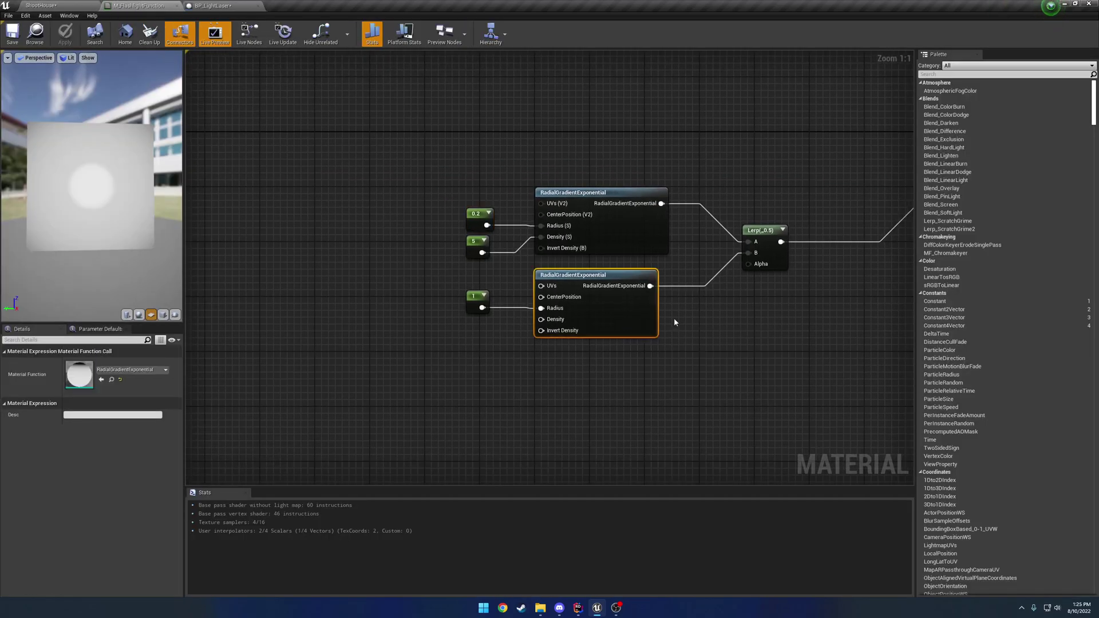
right_click_drag(674, 317, 664, 320)
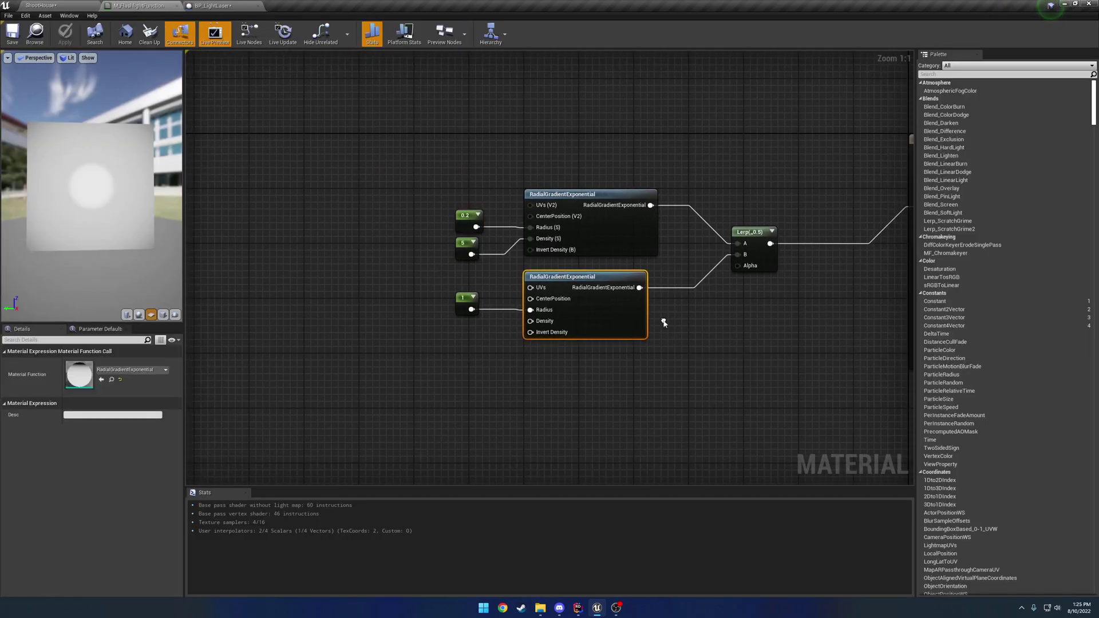
left_click(469, 329)
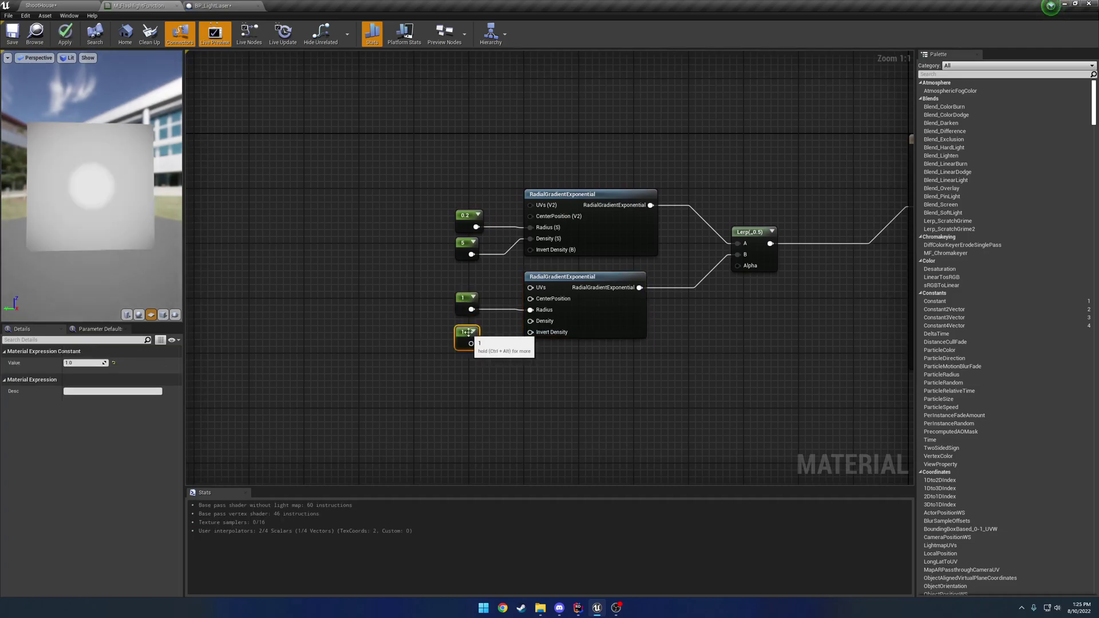
left_click_drag(471, 336, 531, 321)
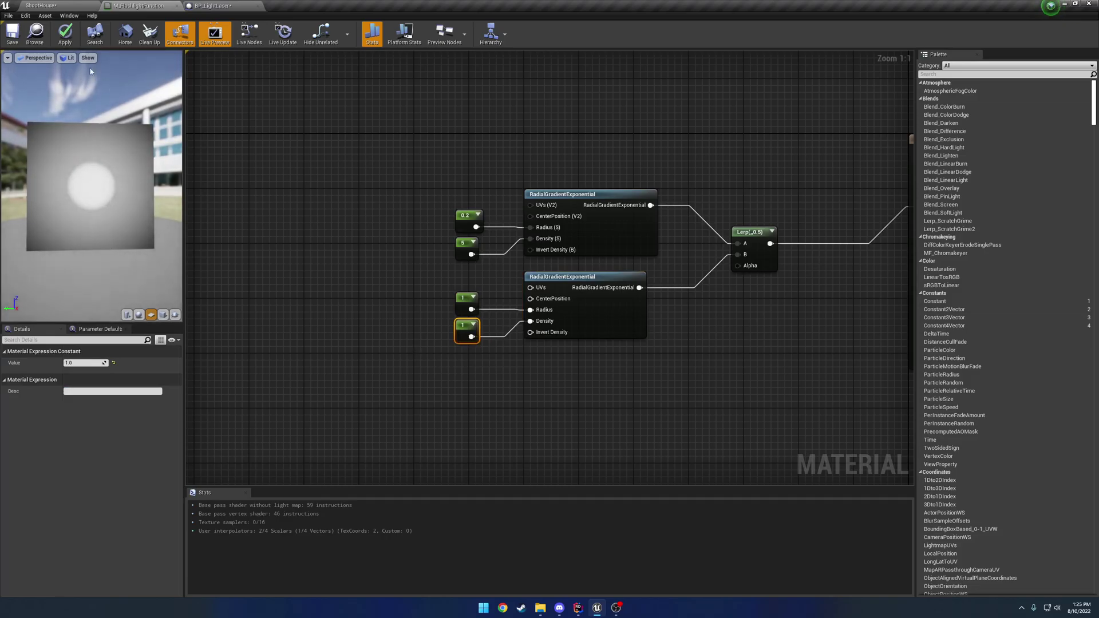
- Save the material and play the level to examine the flashlight beam with the lower gradient's new Density input
left_click(12, 34)
left_click(46, 5)
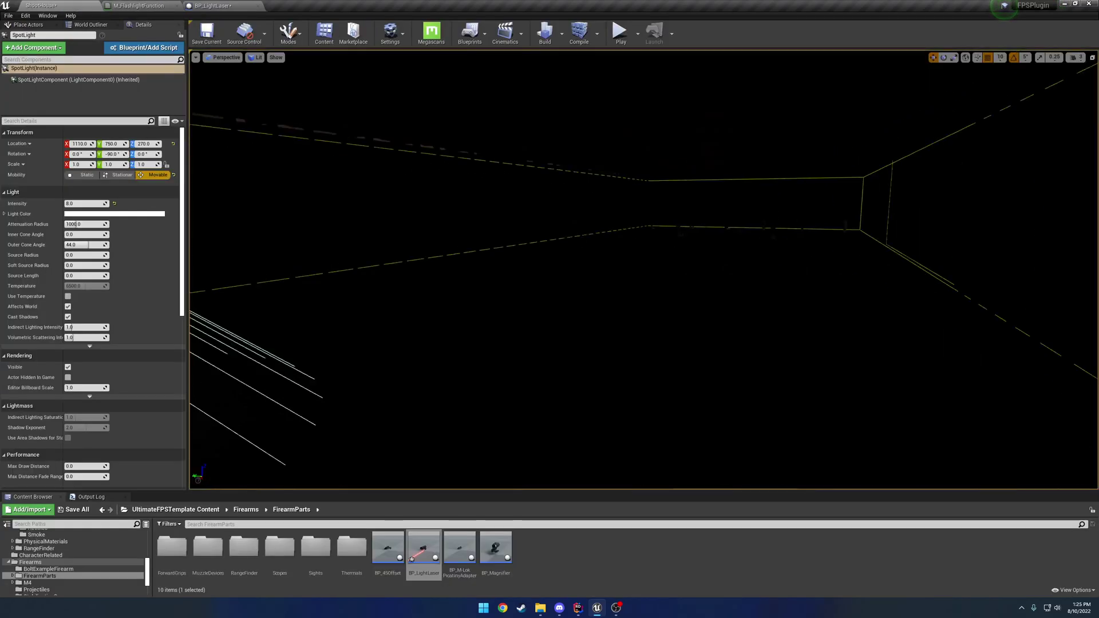
mouse_move(636, 249)
right_mouse_down()
mouse_move(600, 252)
mouse_move(636, 250)
right_mouse_up()
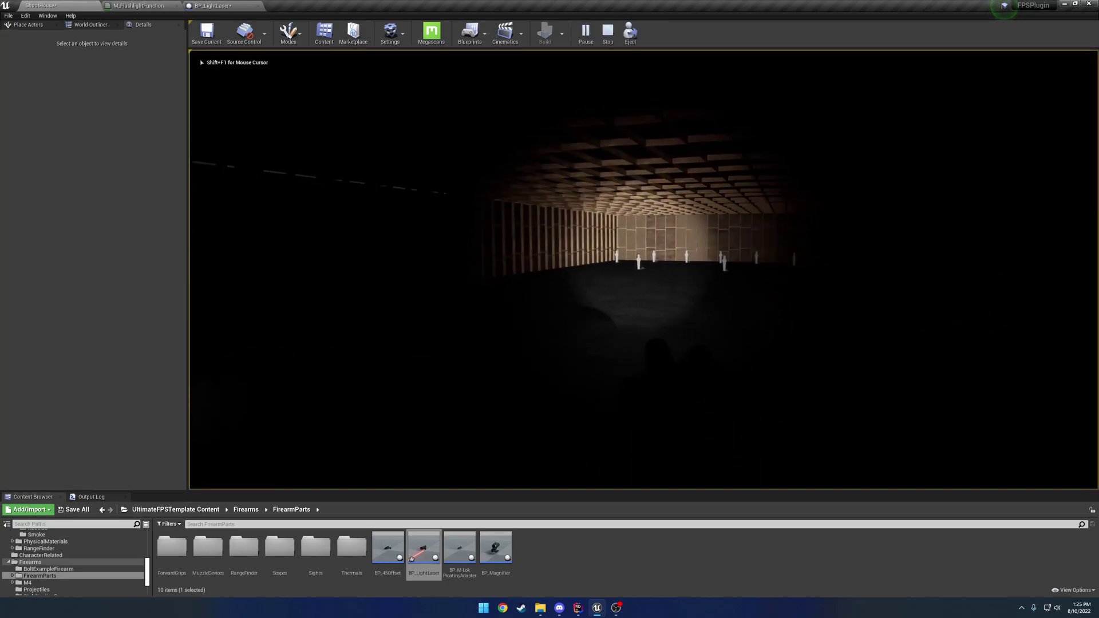
key("Escape")
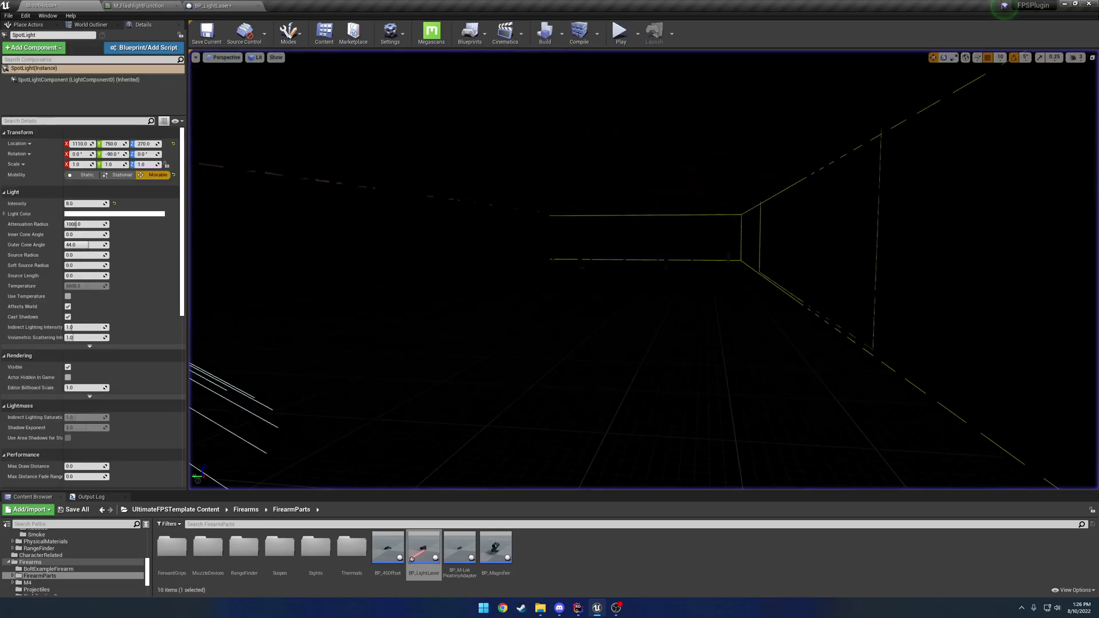
- Set the upper gradient's Radius constant to 0.15 in the flashlight material
left_click(138, 5)
left_click(465, 221)
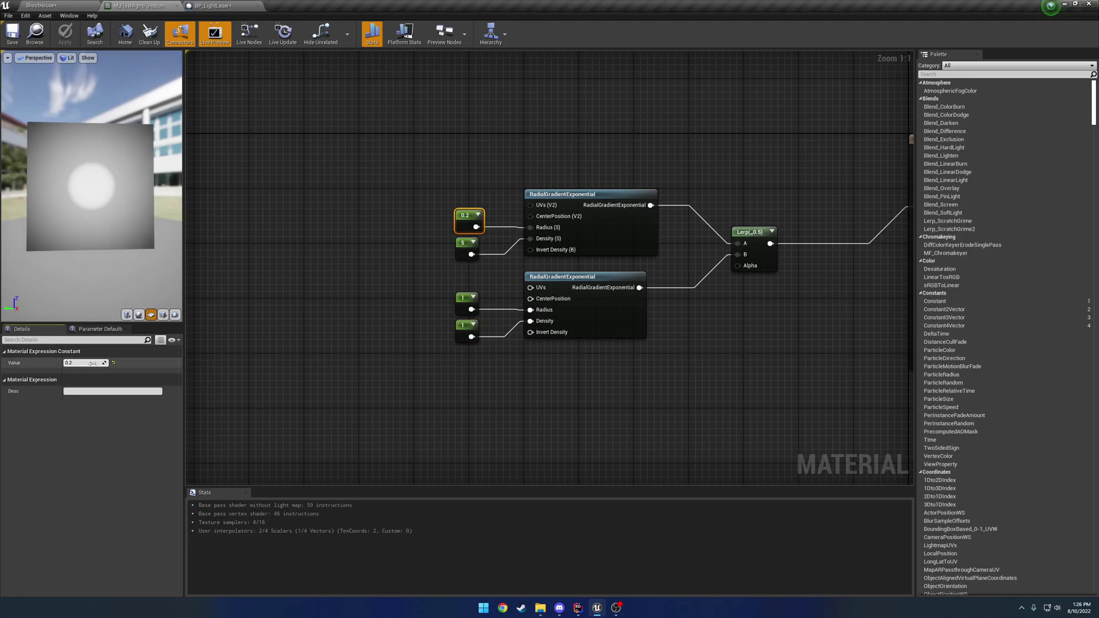
left_click(83, 362)
type(".15")
key("Return")
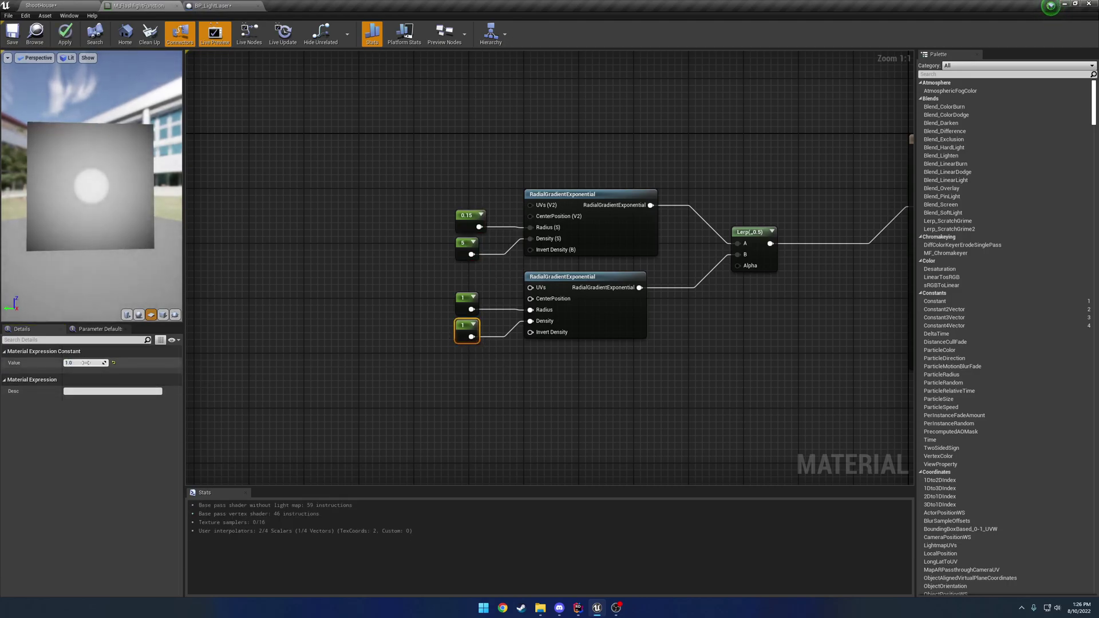
- Set the lower gradient's Density constant to 1.5, save the material and play the level to test the flashlight
type(".5")
key("Return")
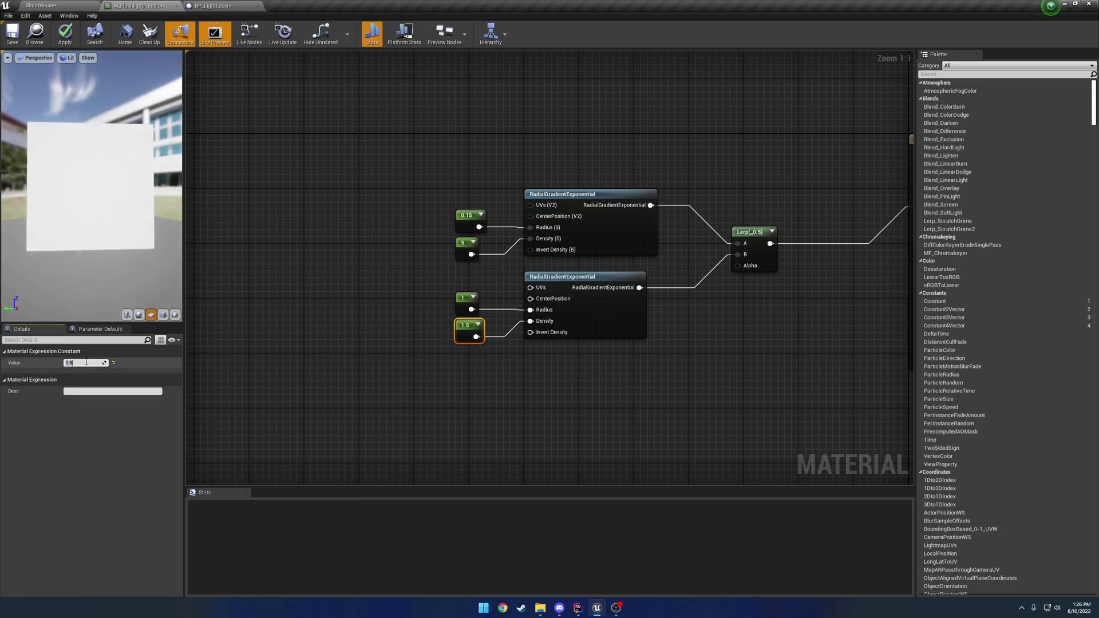
key("ctrl+s")
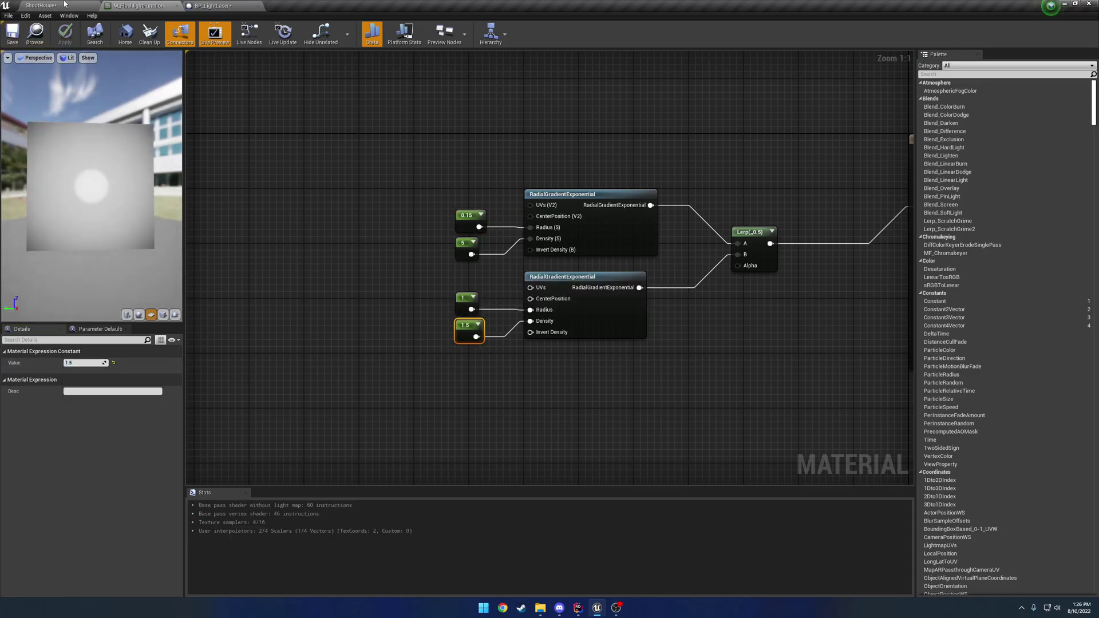
left_click(63, 4)
key("alt+p")
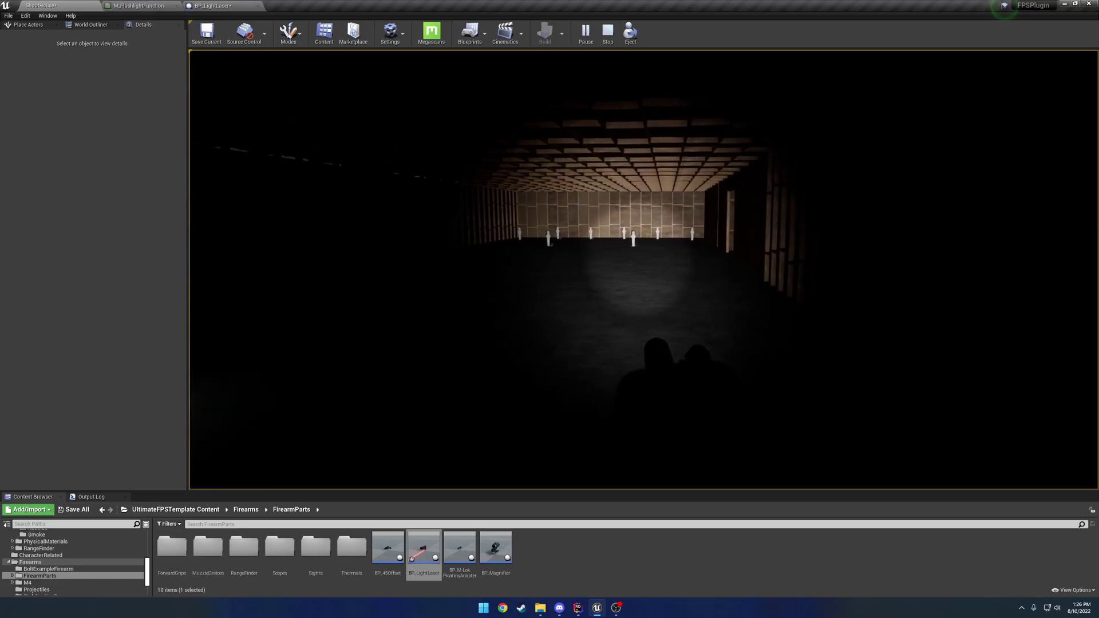
- Walk forward through the level to examine the flashlight beam, end the play test and return to the flashlight material
key("w")
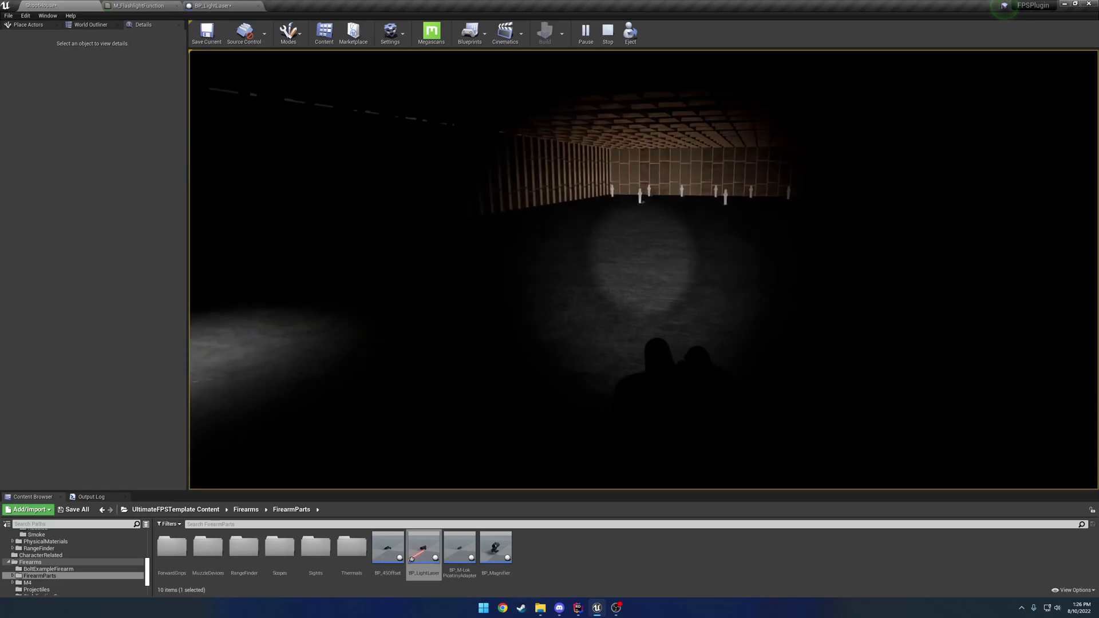
key("Escape")
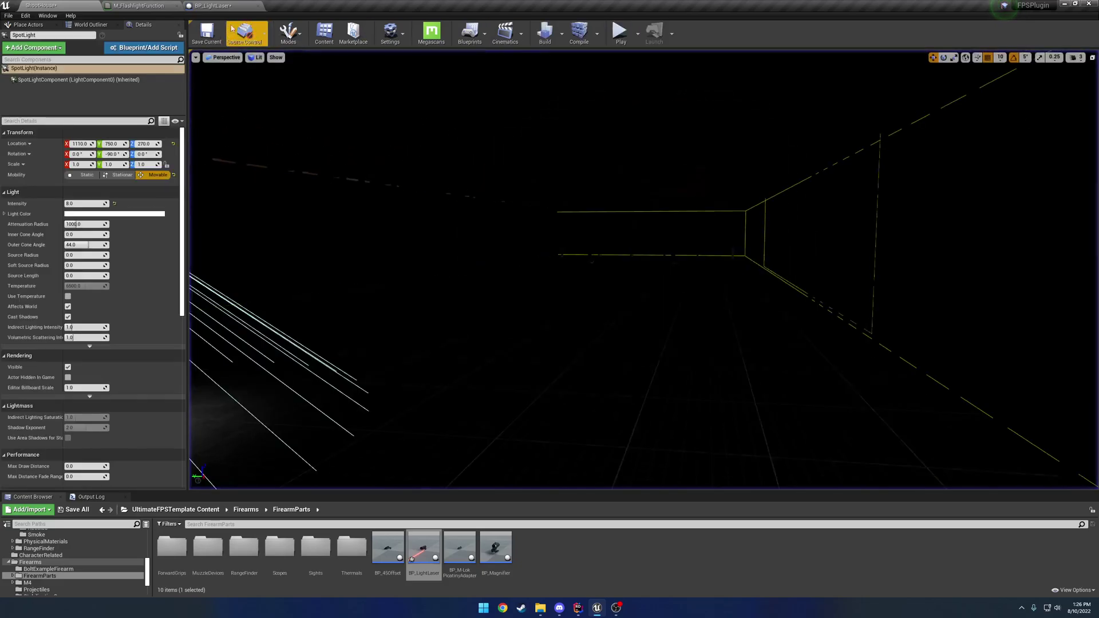
left_click(147, 5)
right_click_drag(648, 321, 554, 316)
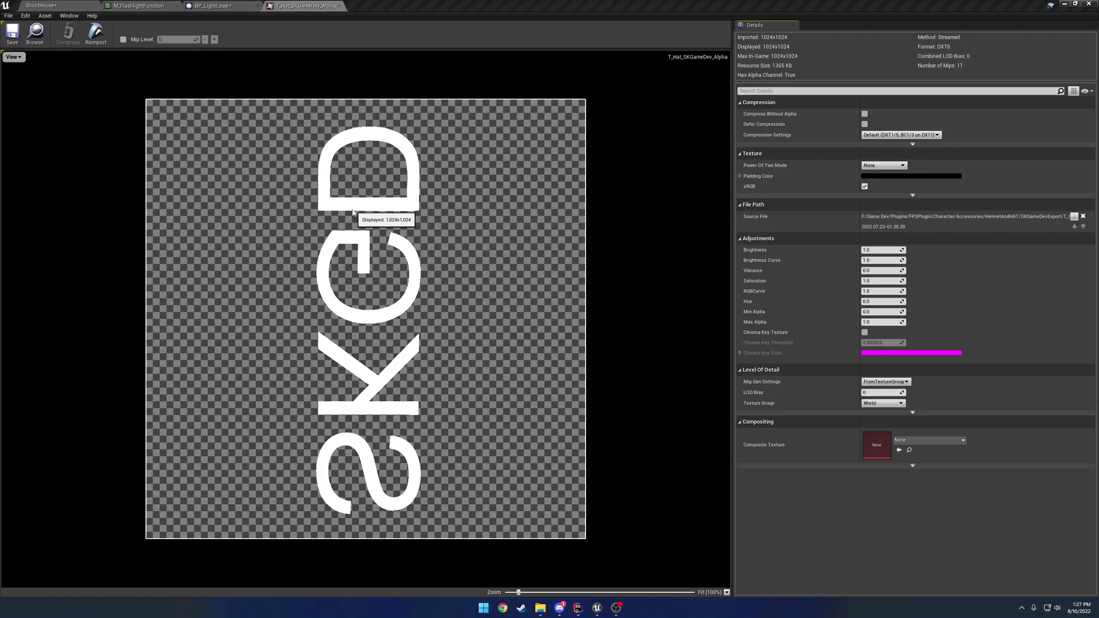
left_click(163, 8)
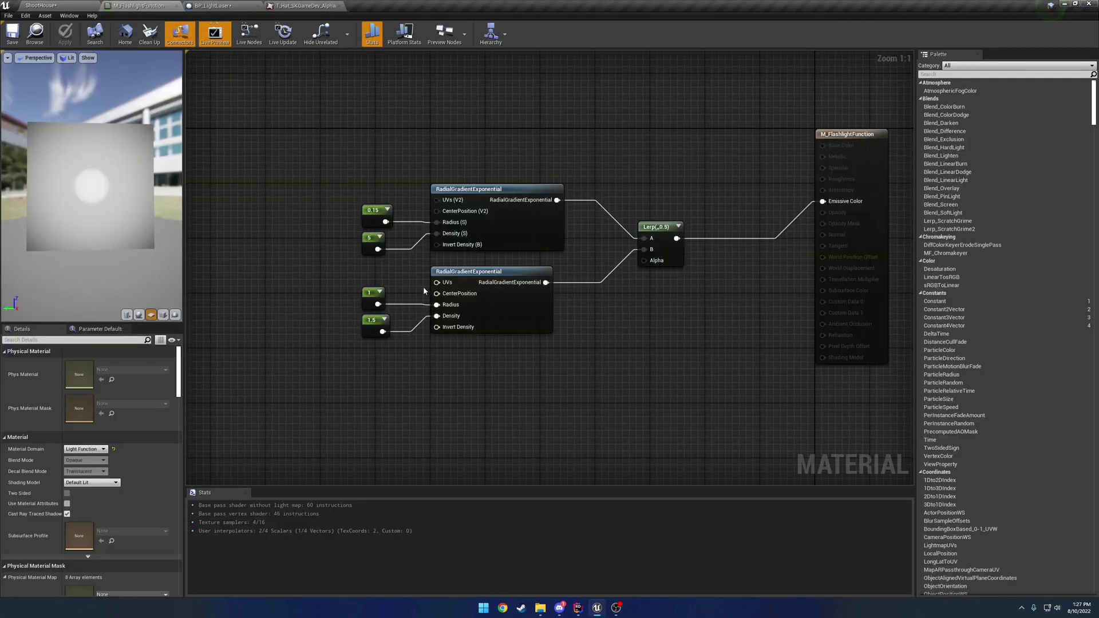
right_click(472, 365)
type("textures")
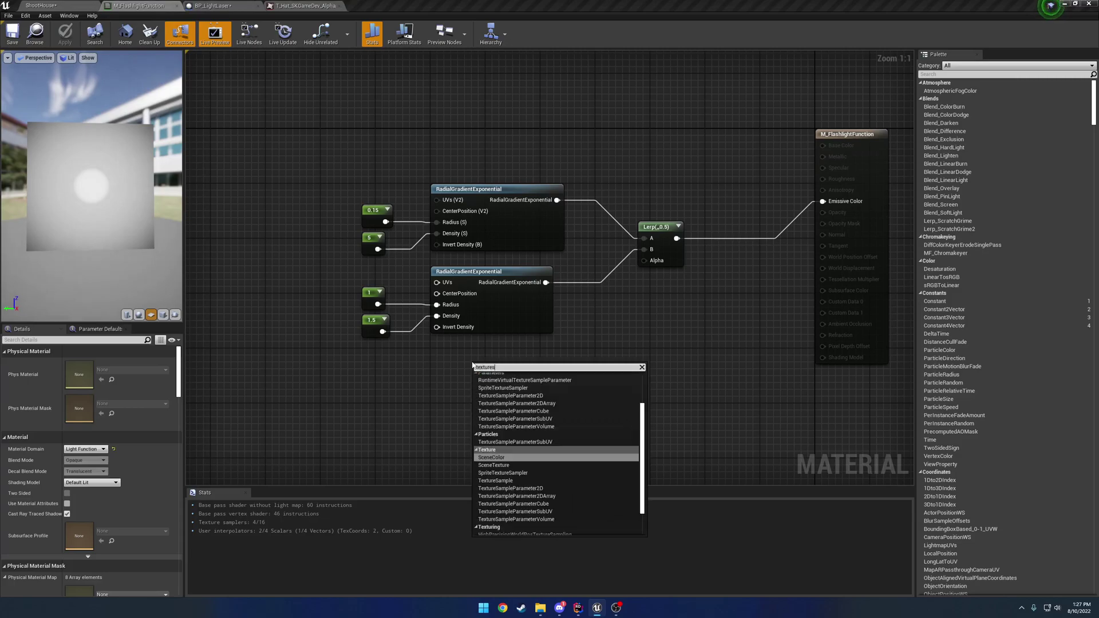
key("Return")
key("ctrl+z")
- Add a Texture Sample using T_Hat_SKGameDev_Alpha below the gradients and connect its RGB output to the material's Emissive Color
right_click(473, 365)
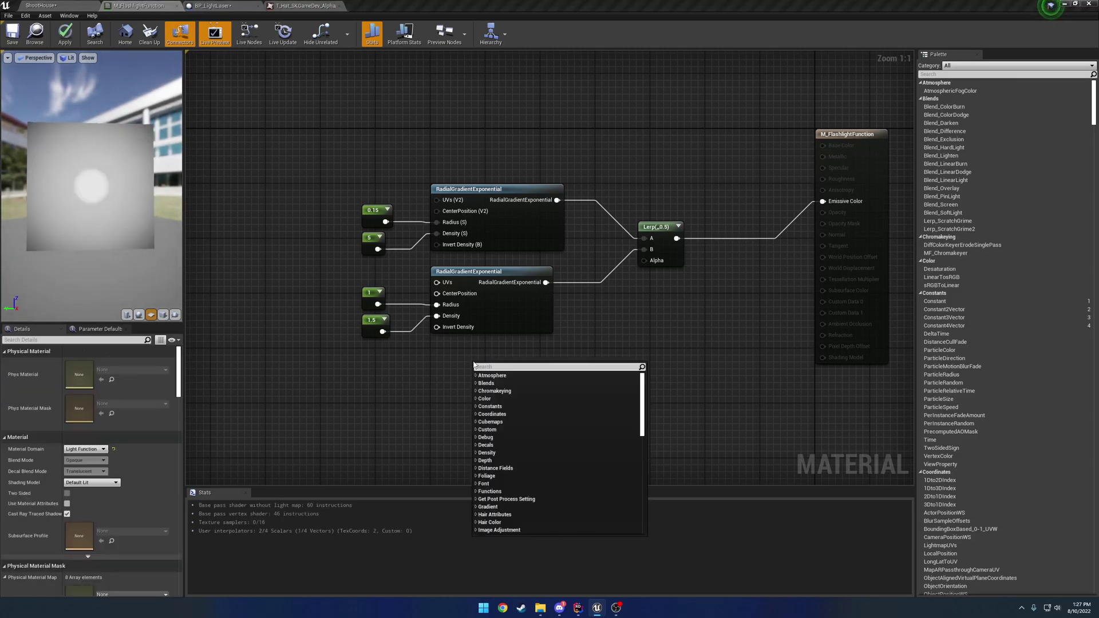
type("texturesample")
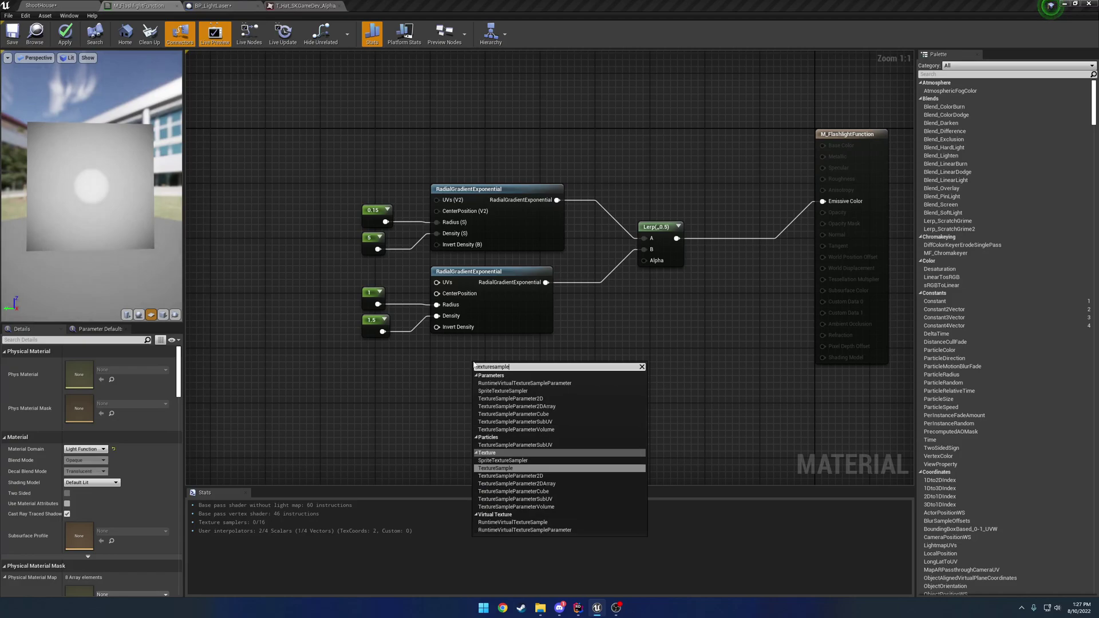
key("Return")
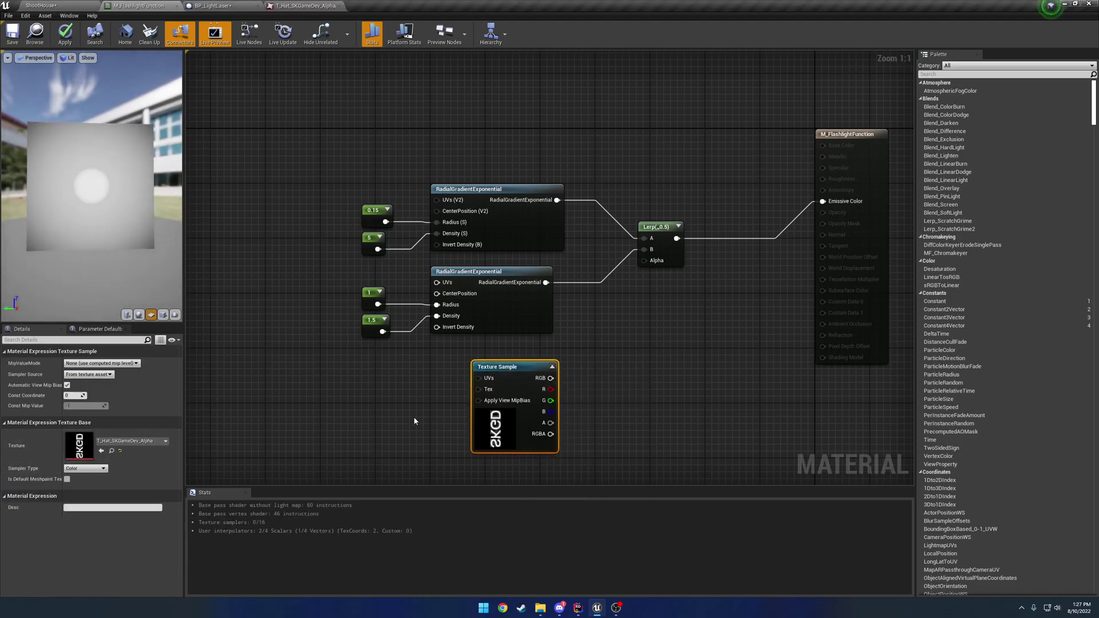
right_click_drag(614, 401, 585, 372)
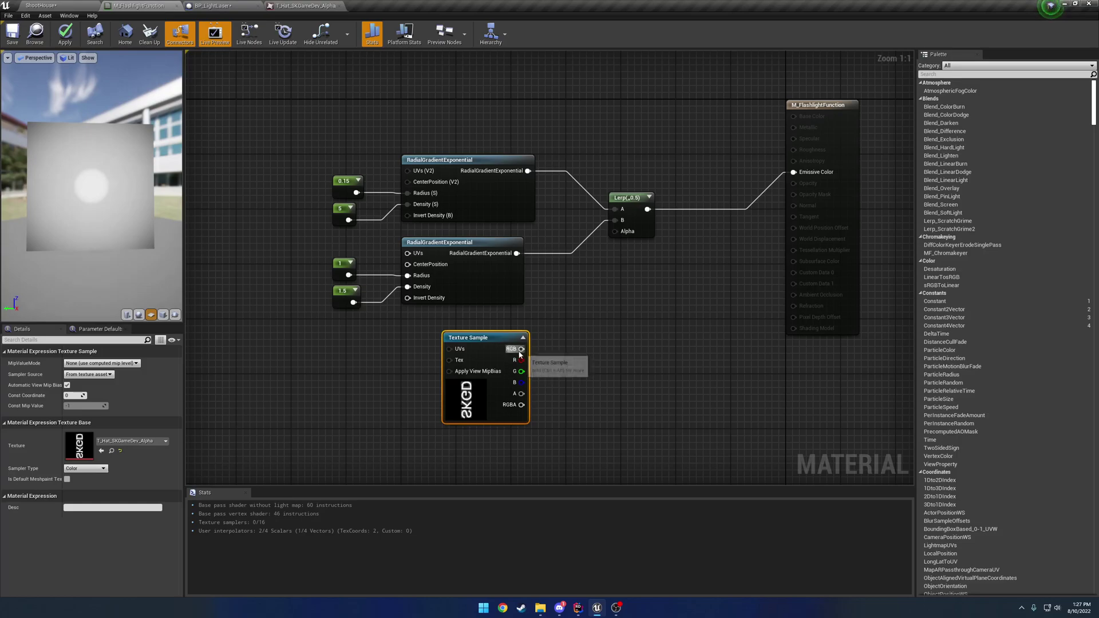
left_click_drag(520, 349, 798, 175)
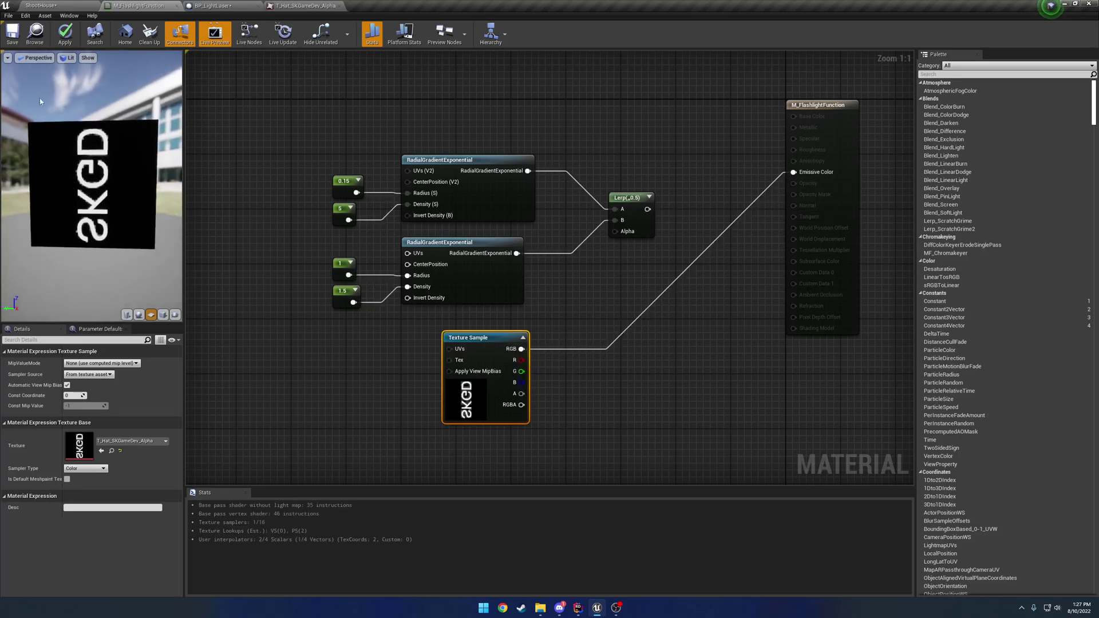
- Save the material and play the level to examine the texture projected by the flashlight
left_click(12, 34)
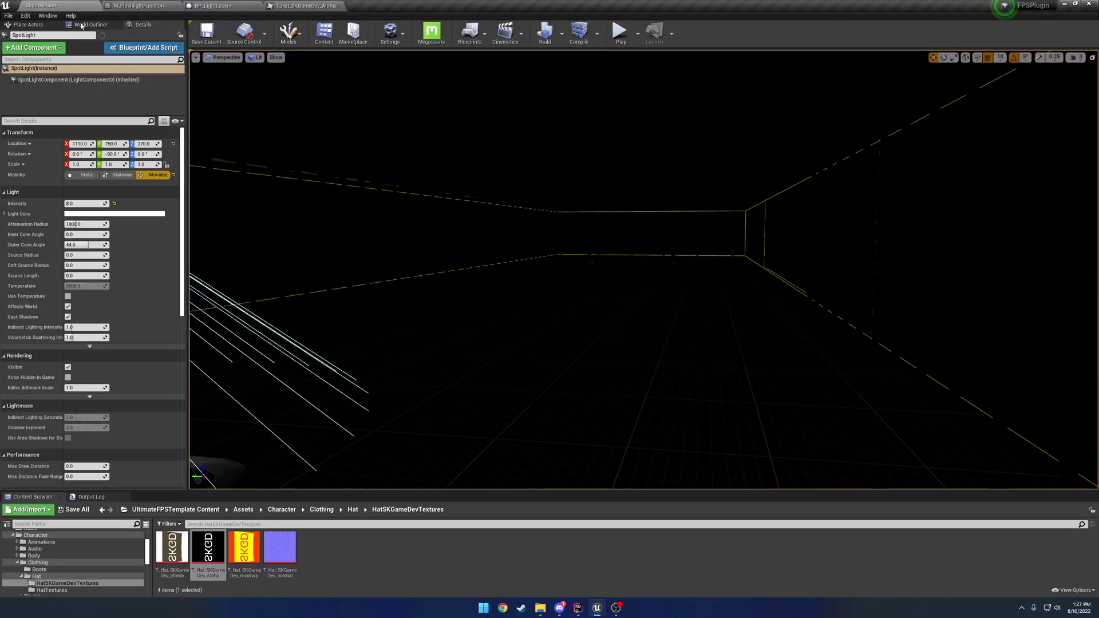
left_click(40, 6)
right_click_drag(644, 269, 736, 261)
left_click(621, 35)
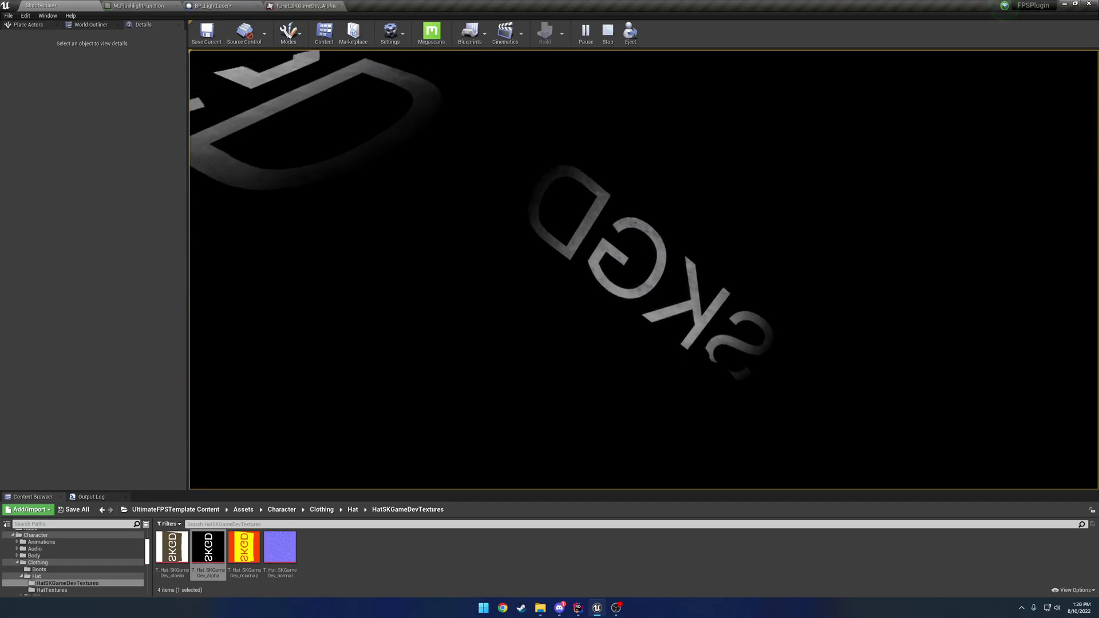
key("Escape")
- Review the T_Hat_SKGameDev_Alpha texture and go back to the flashlight material's graph
left_click(312, 6)
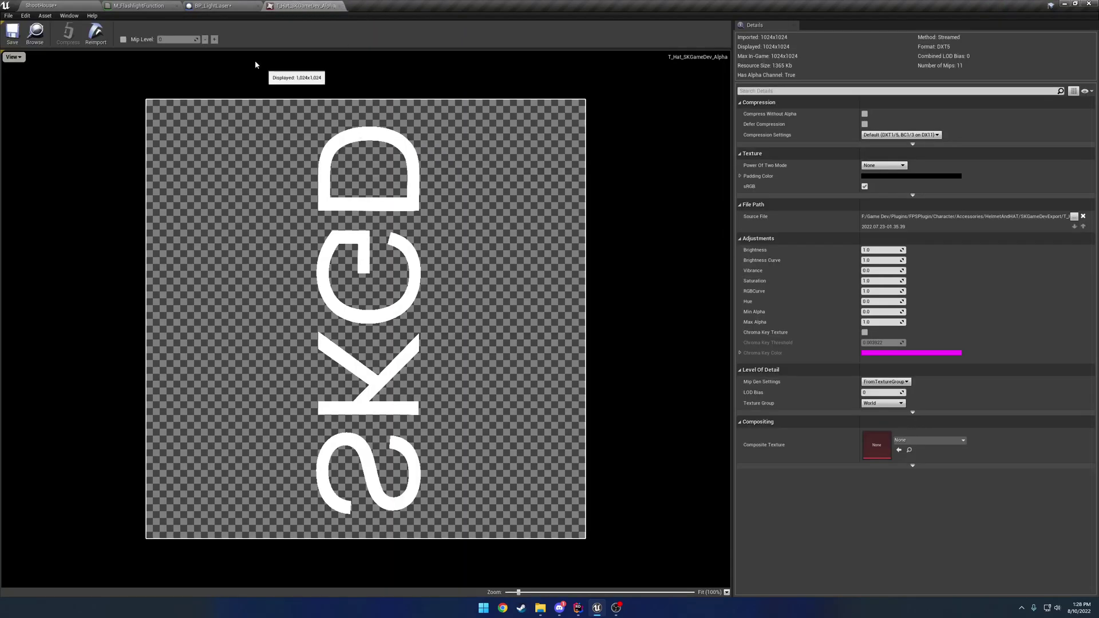
left_click(218, 6)
left_click(143, 6)
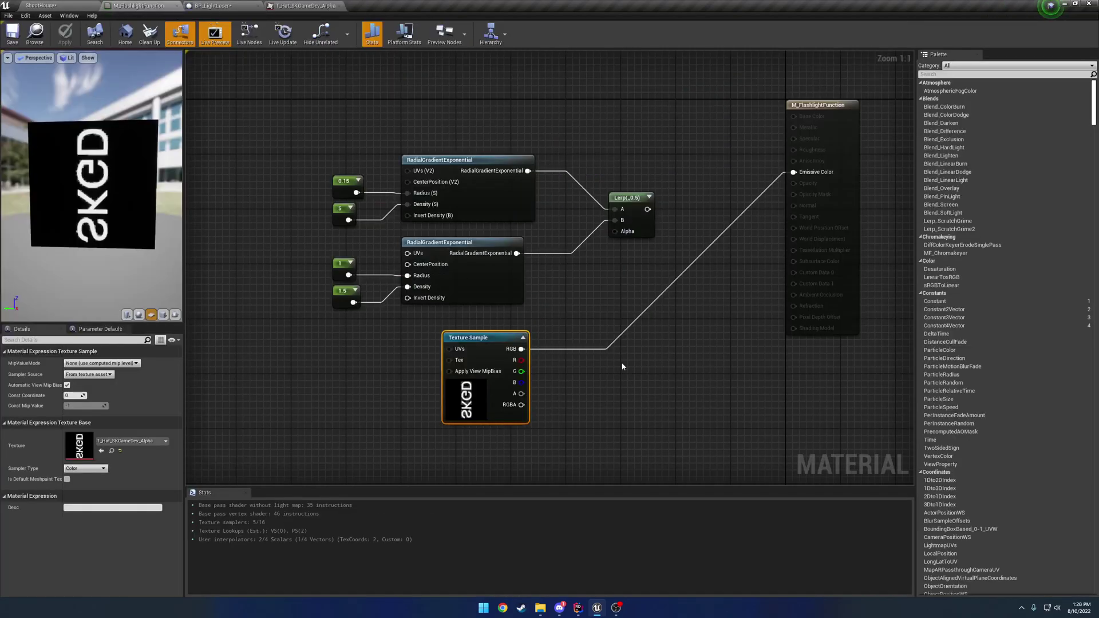